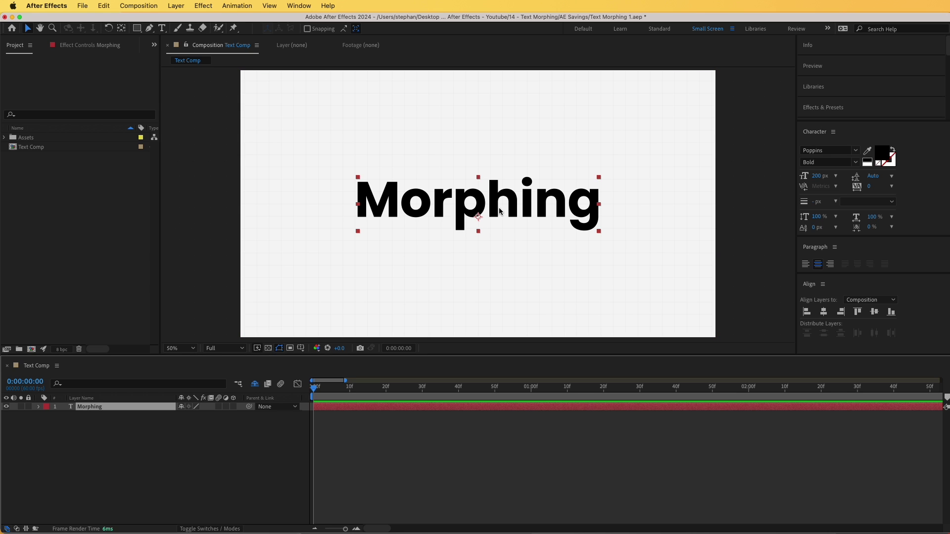
Step: Add a Tracking animator to the Morphing text layer and set its starting keyframes at 0:00:00:50 with Tracking Amount 0
click(495, 393)
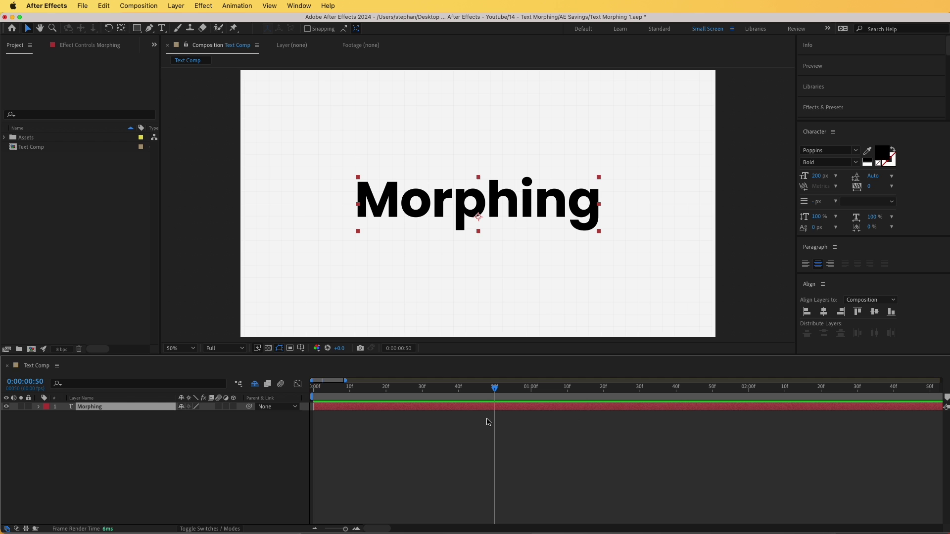
click(38, 408)
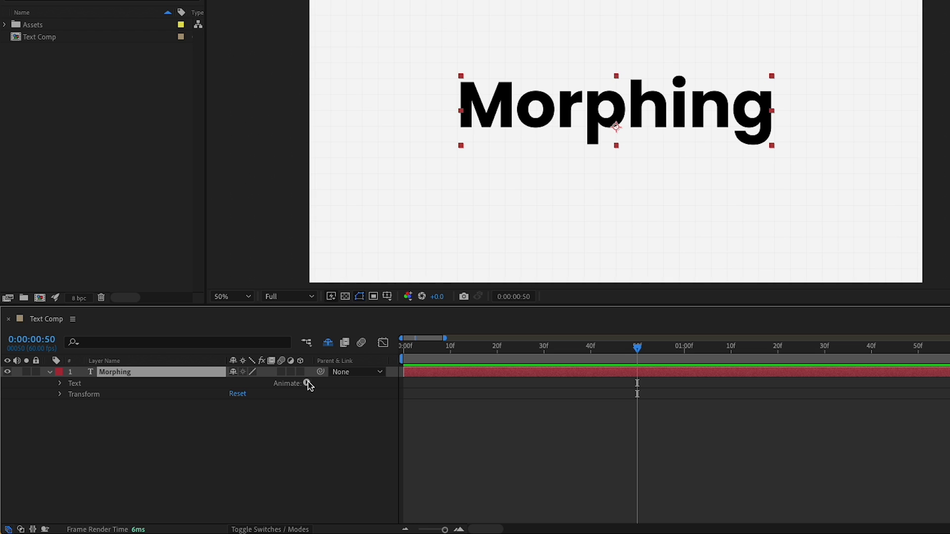
click(306, 384)
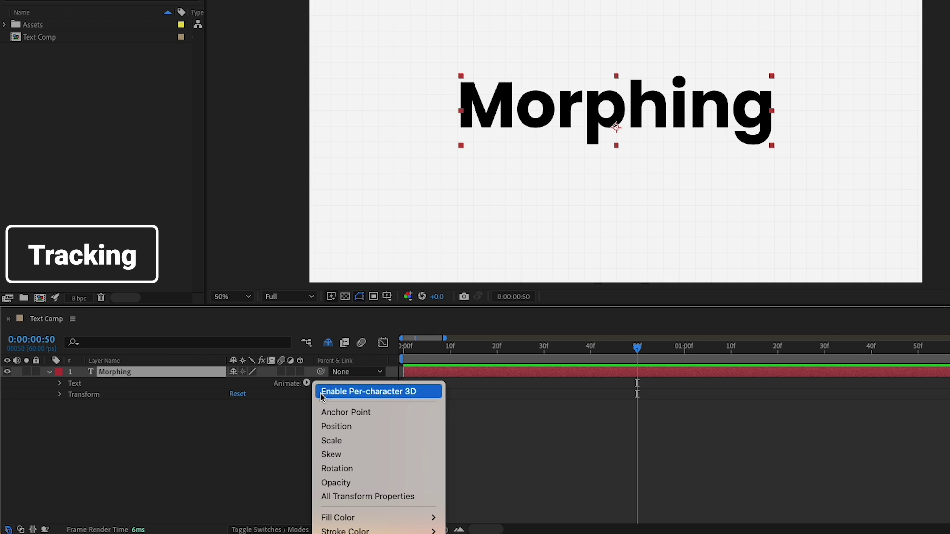
click(342, 533)
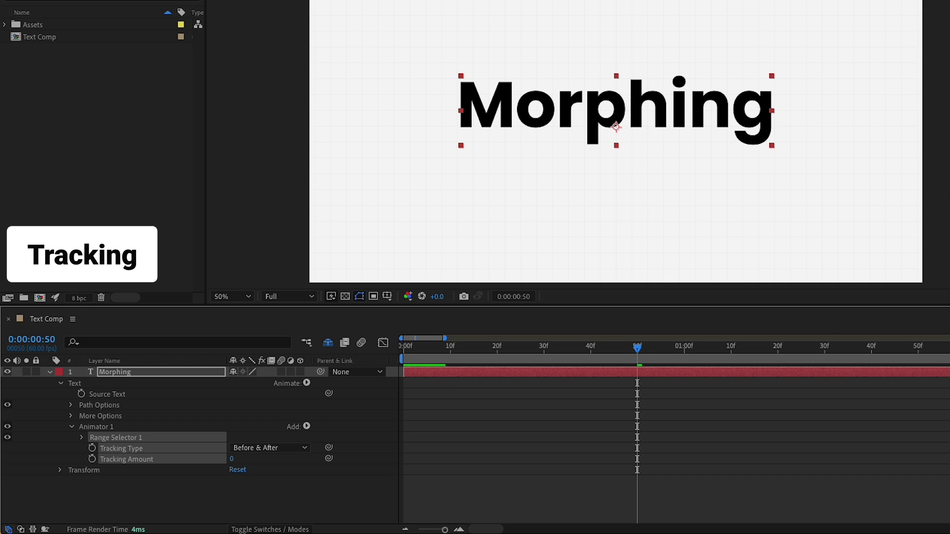
click(92, 460)
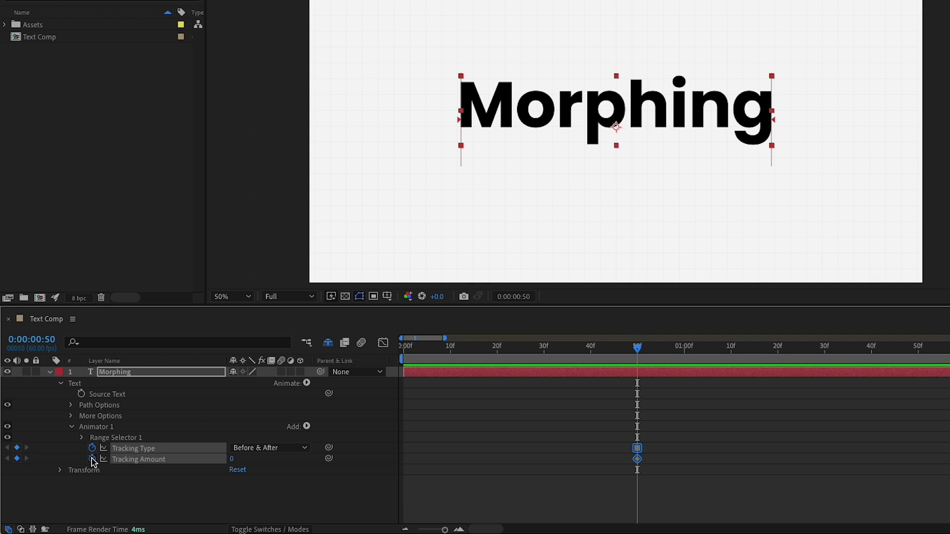
Step: Keyframe the Tracking Amount to 30 at 0:00:01:10 and scrub through the letter-spacing change
click(731, 350)
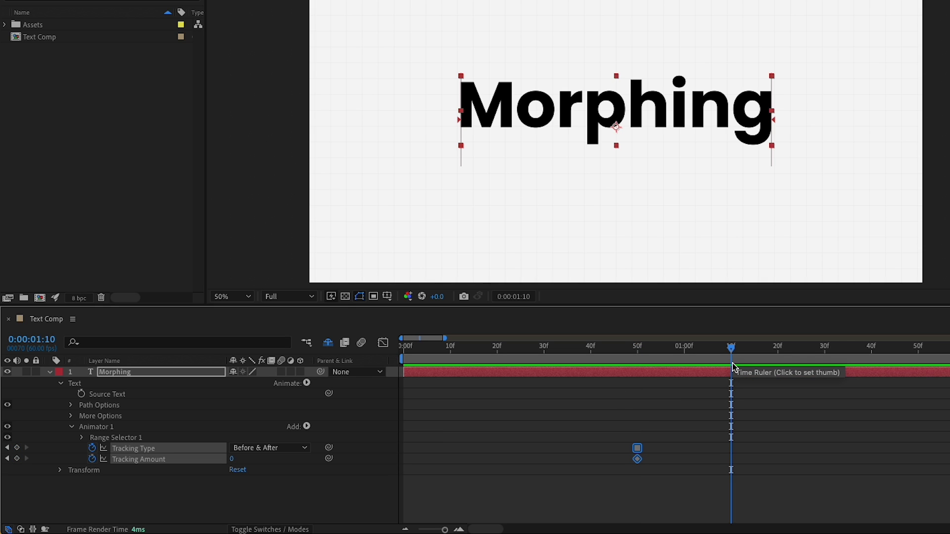
click(232, 459)
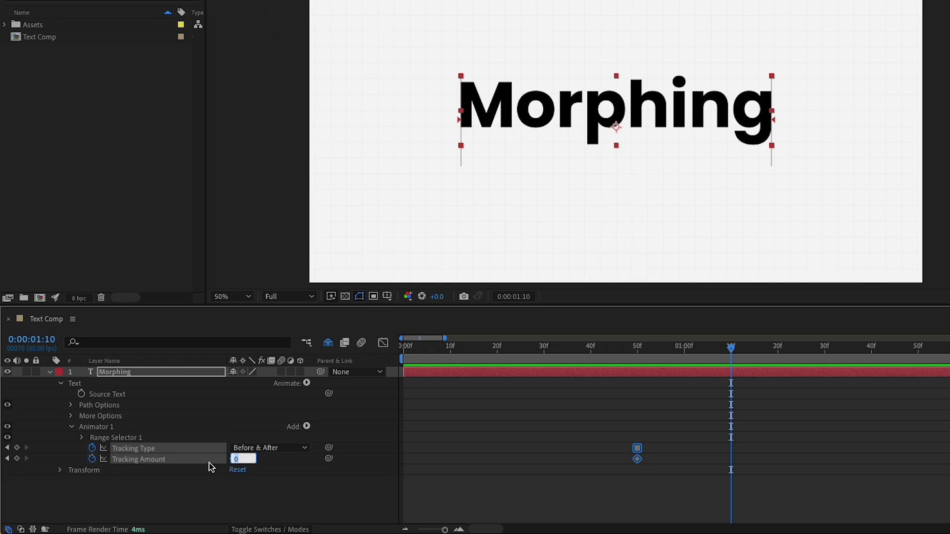
text(30)
key(Return)
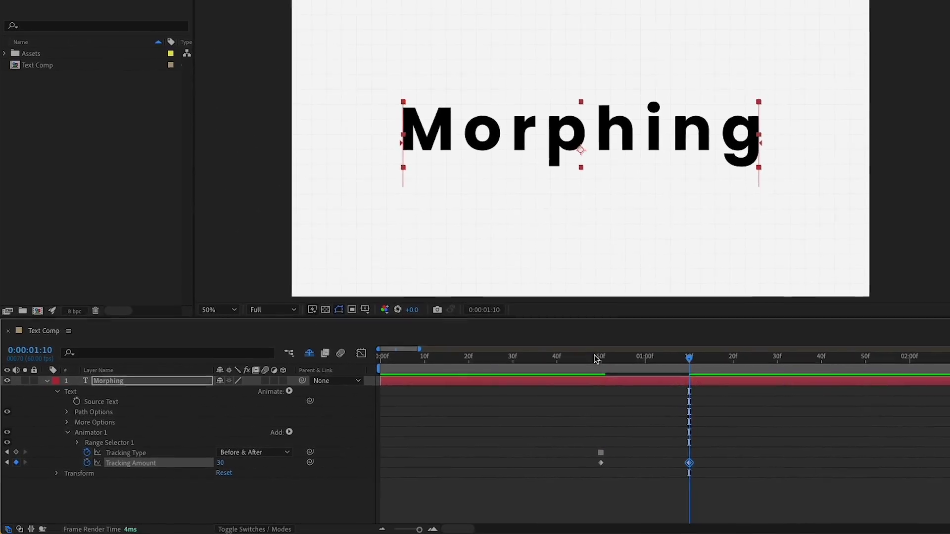
drag(596, 360, 701, 382)
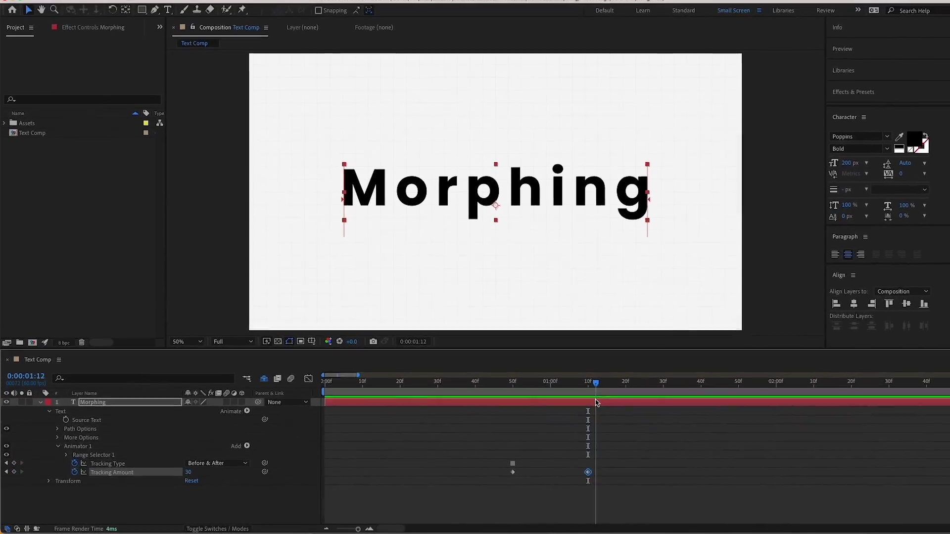
Step: Hold the Tracking Amount with a keyframe at 0:00:02:00, set it to 0 at 0:00:02:20, and preview the animation
drag(596, 401, 750, 400)
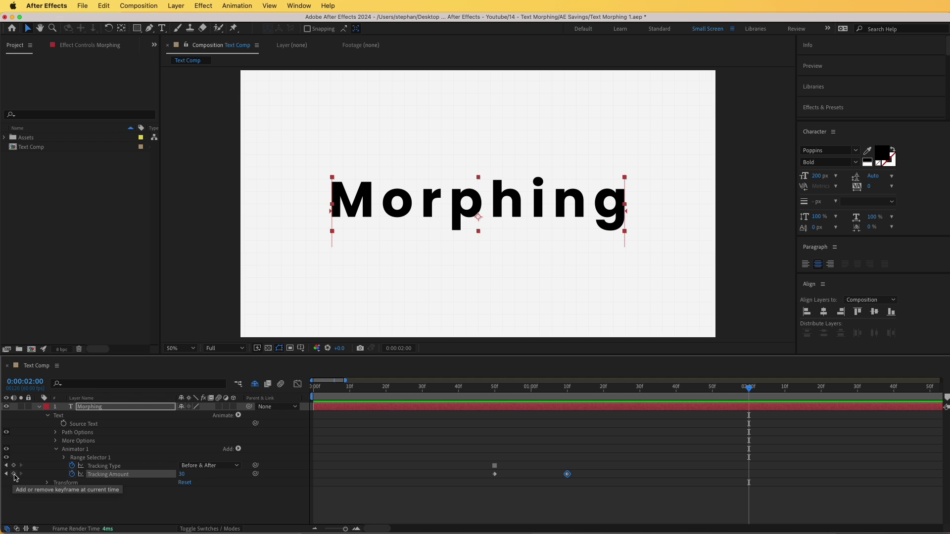
click(14, 474)
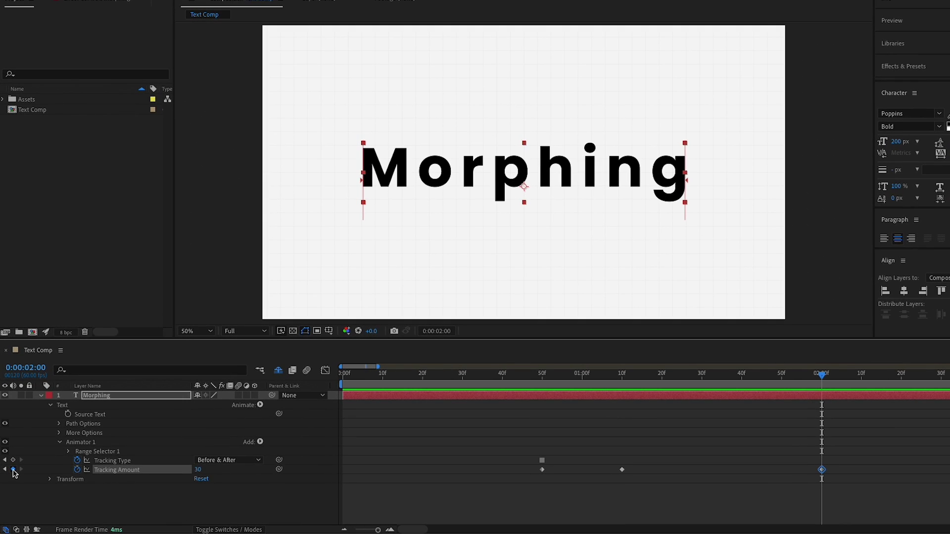
drag(853, 381, 902, 382)
click(198, 470)
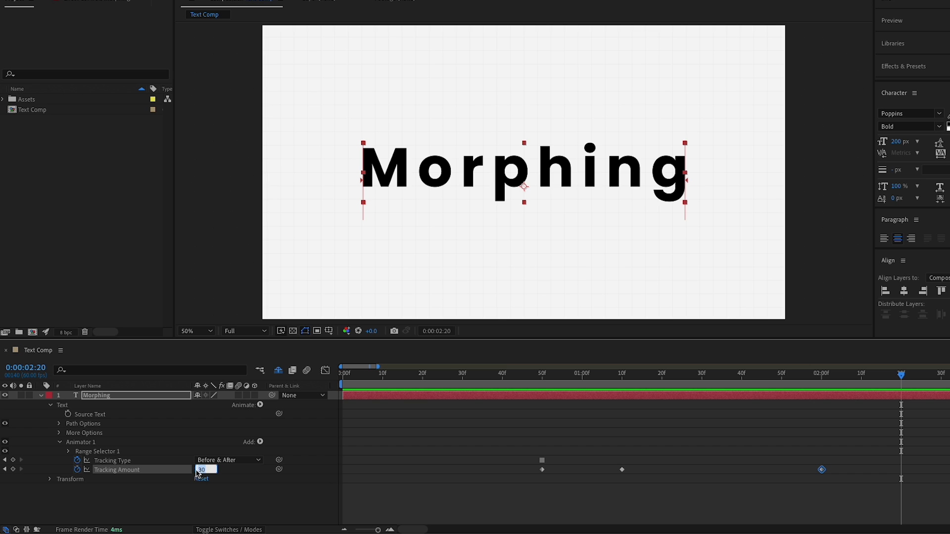
text(0)
key(Return)
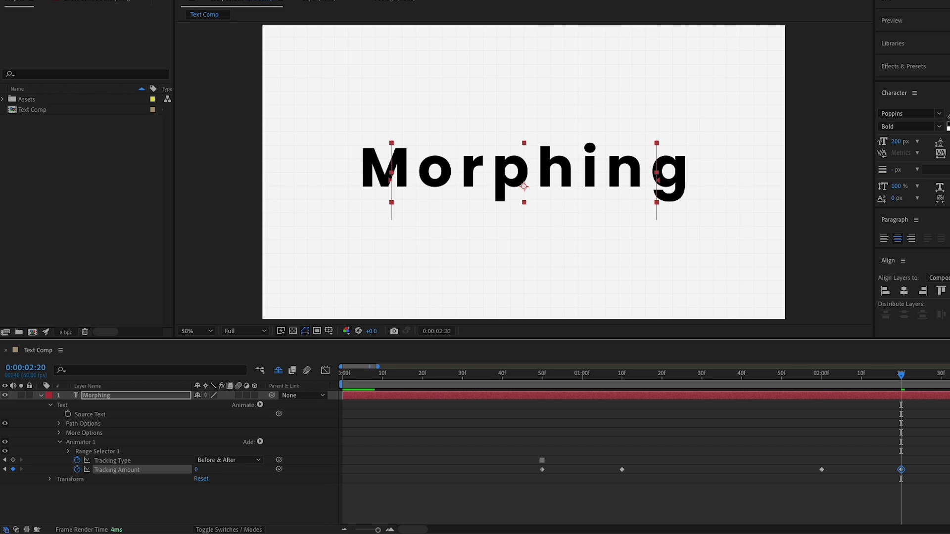
key(space)
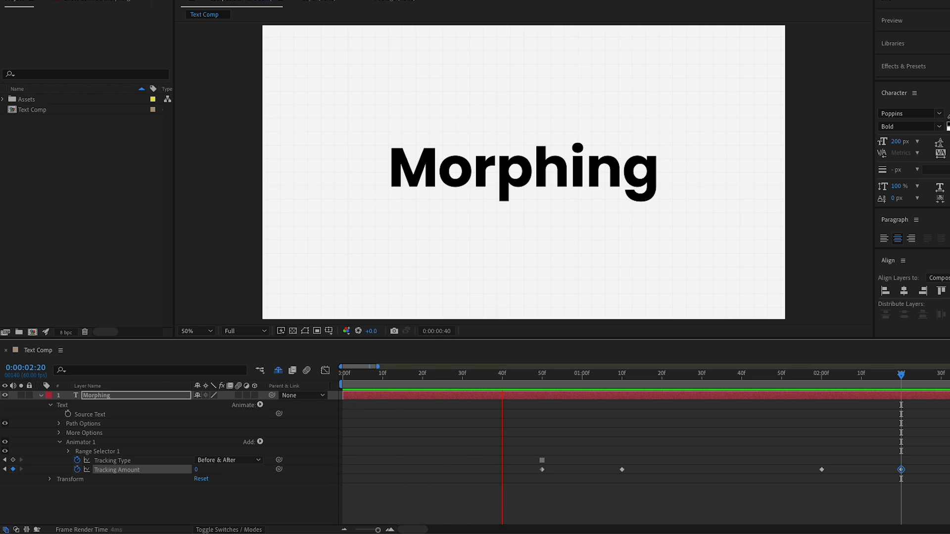
key(space)
Step: Apply Easy Ease to all four Tracking Amount keyframes in the Graph Editor
drag(533, 465, 917, 478)
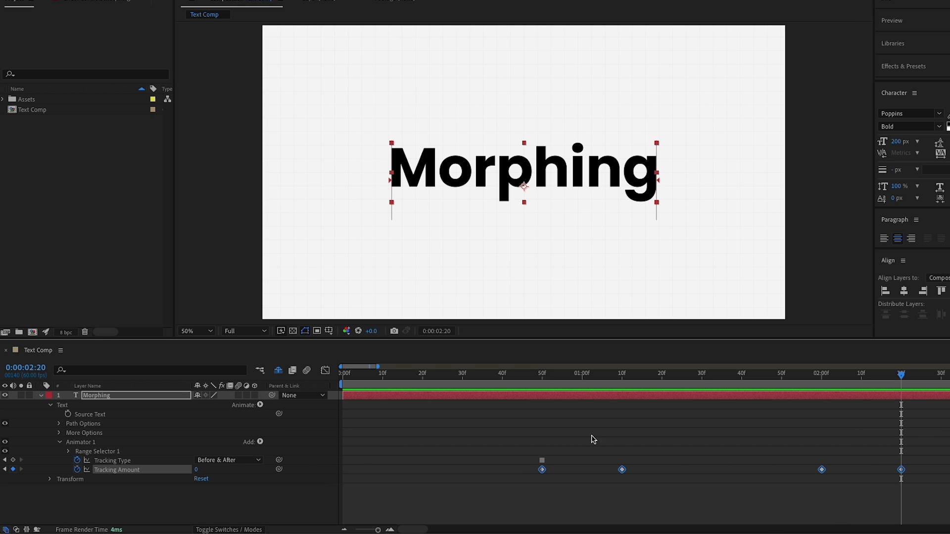
click(325, 370)
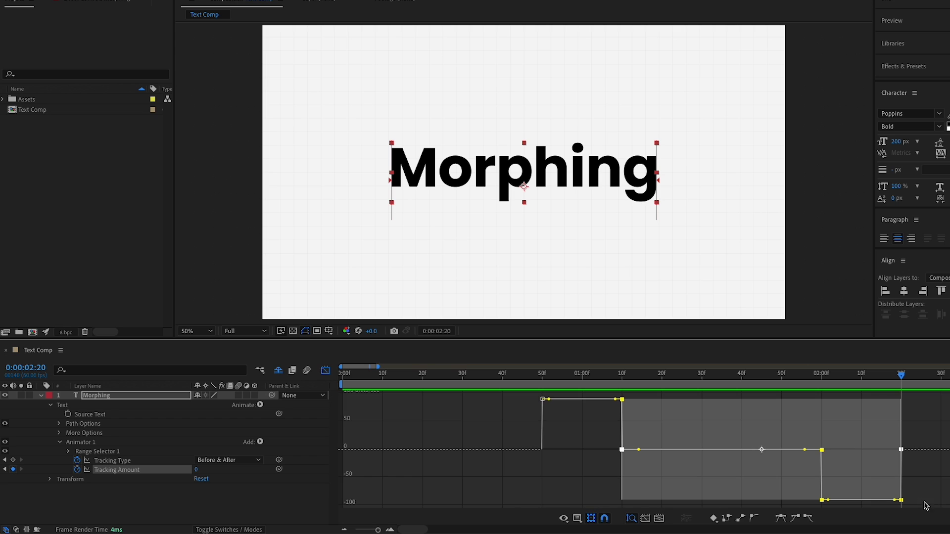
drag(519, 402, 918, 478)
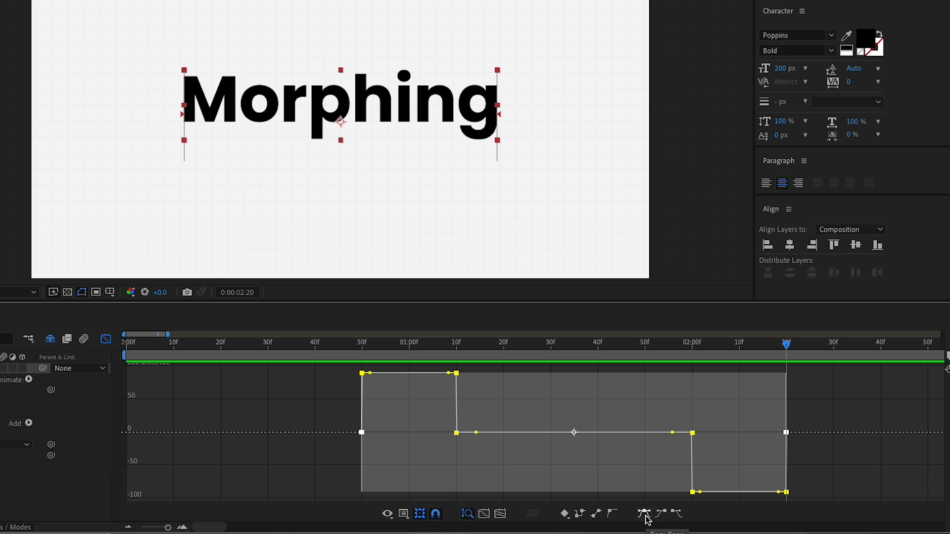
click(645, 513)
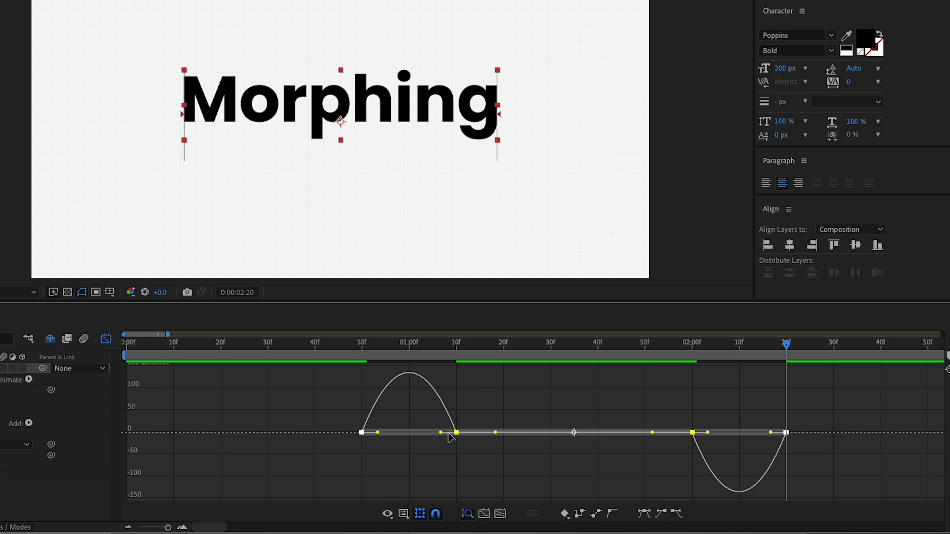
Step: Reshape the Tracking Amount speed curve, lengthening the incoming ease at 0:00:01:10 for an early peak, and adjust the closing movement's easing
click(496, 412)
drag(486, 413, 409, 433)
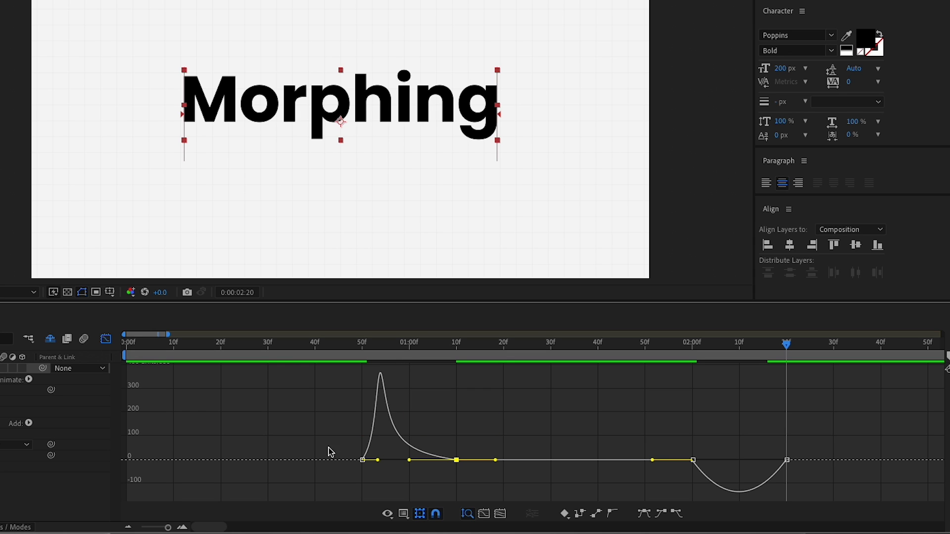
drag(386, 353, 414, 353)
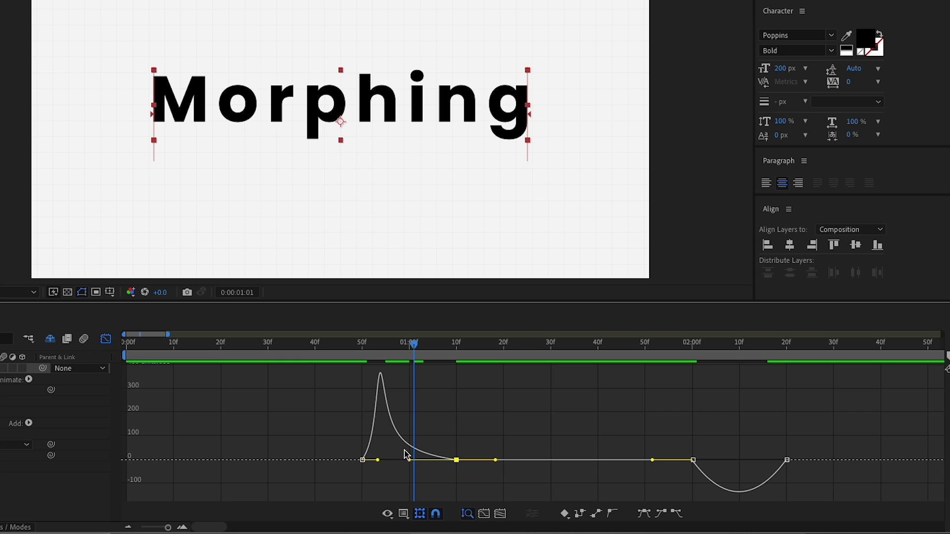
drag(417, 350, 619, 359)
drag(630, 396, 664, 396)
drag(680, 435, 754, 450)
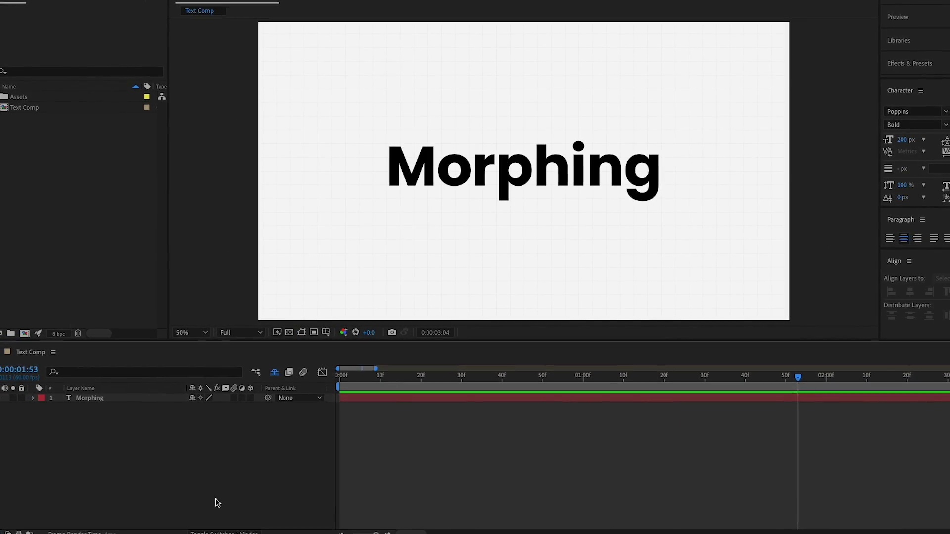
Step: Rename the Morphing layer's Animator 1 as "Main Tracking Animation" and preview the result
drag(418, 377, 414, 397)
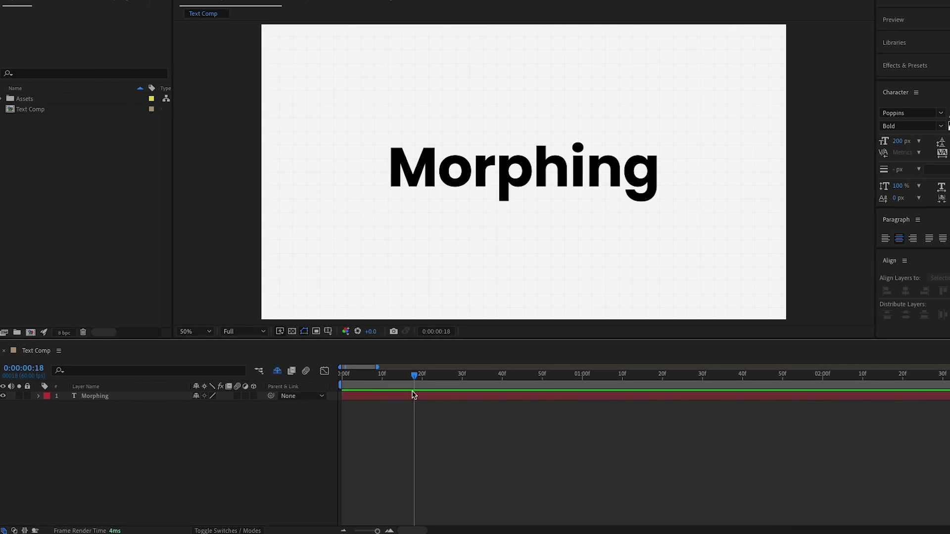
click(413, 396)
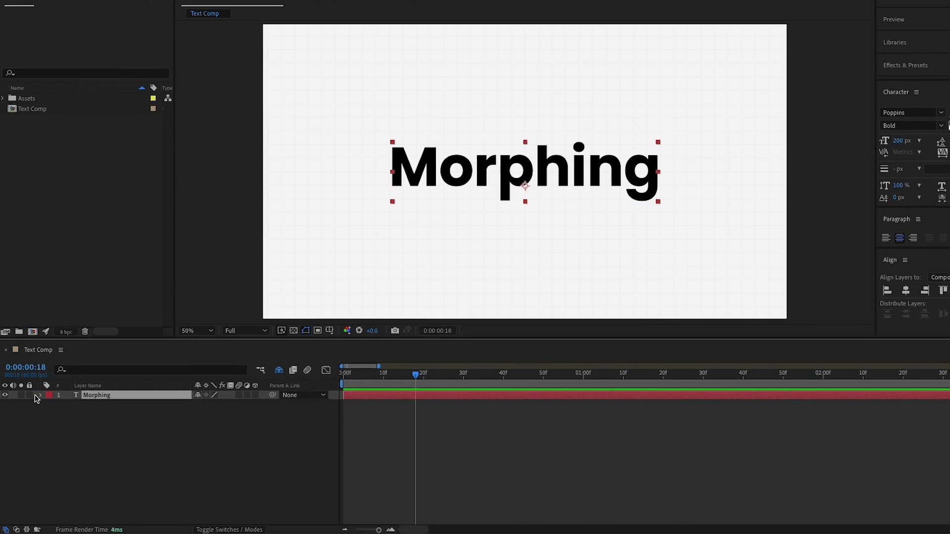
click(38, 395)
click(80, 445)
key(Return)
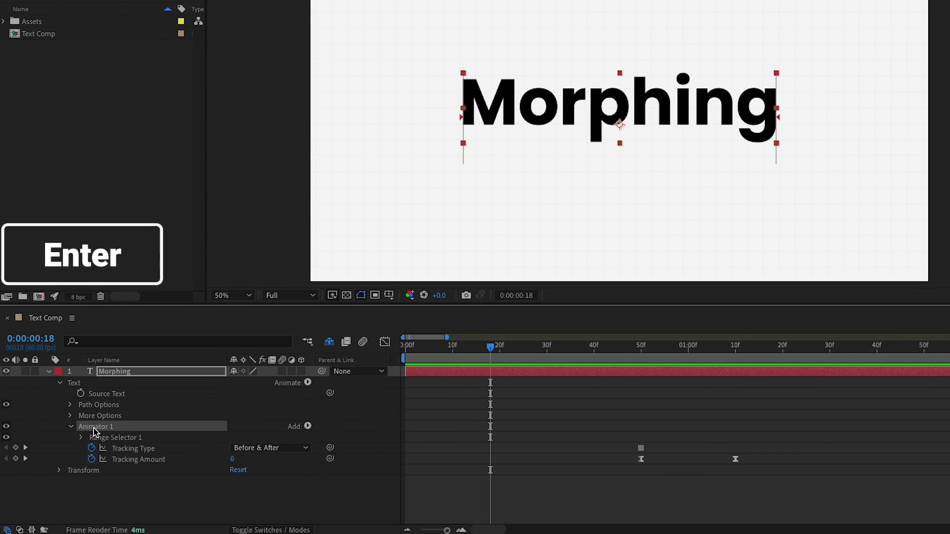
key(Return)
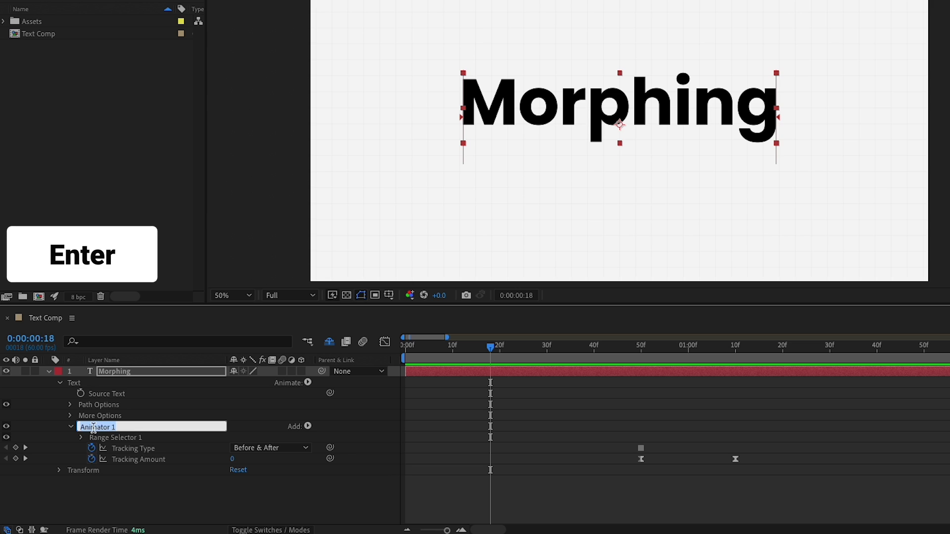
text(Main Tracking A)
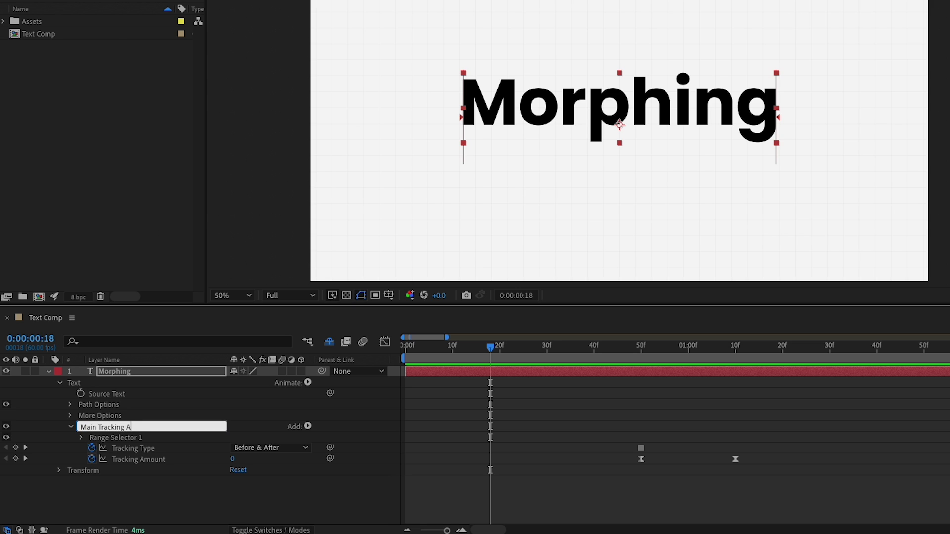
text(nimation)
key(Return)
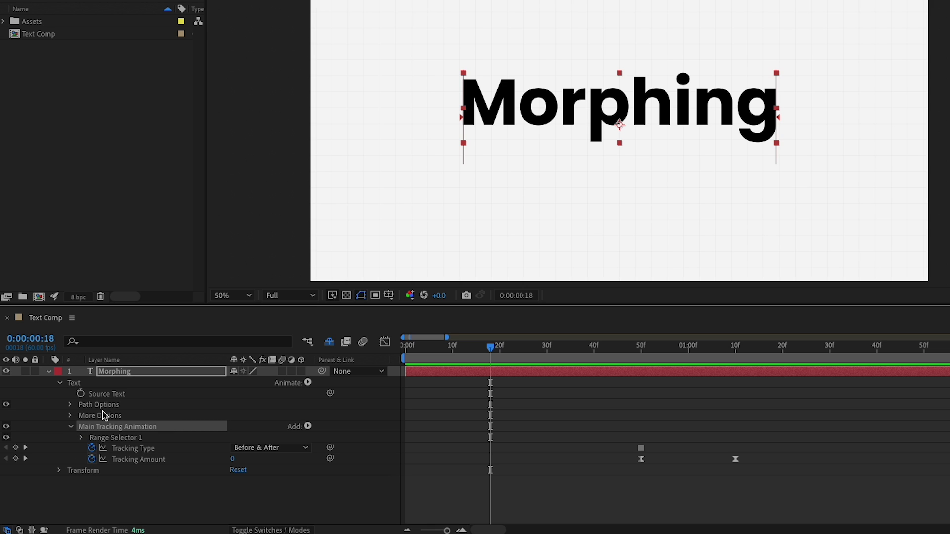
key(space)
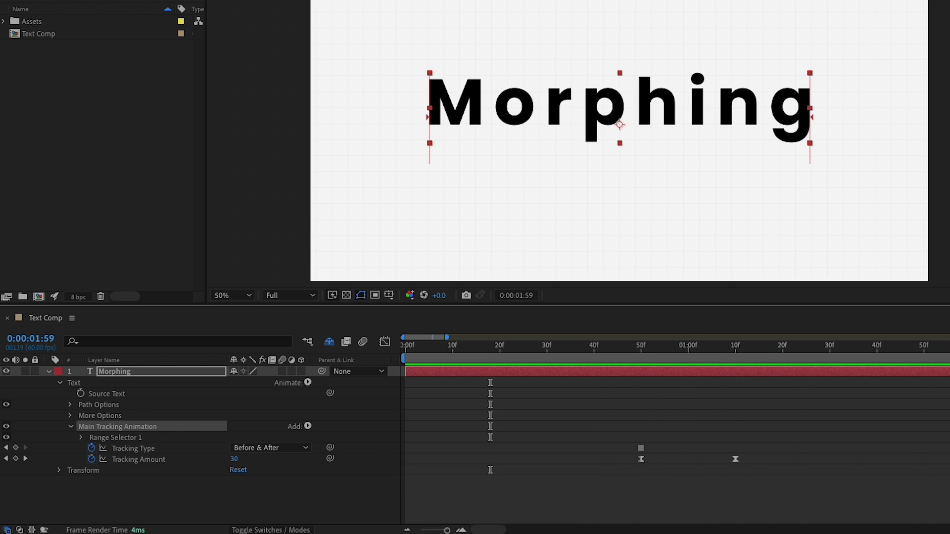
Step: Duplicate the Morphing text layer and place the copy beneath the original, with the layer properties collapsed
click(71, 428)
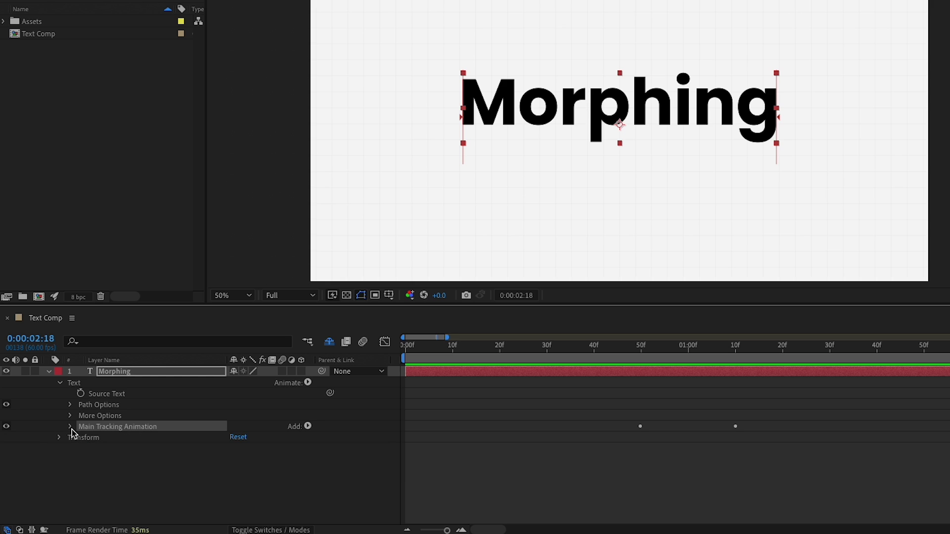
click(60, 383)
key(ctrl+d)
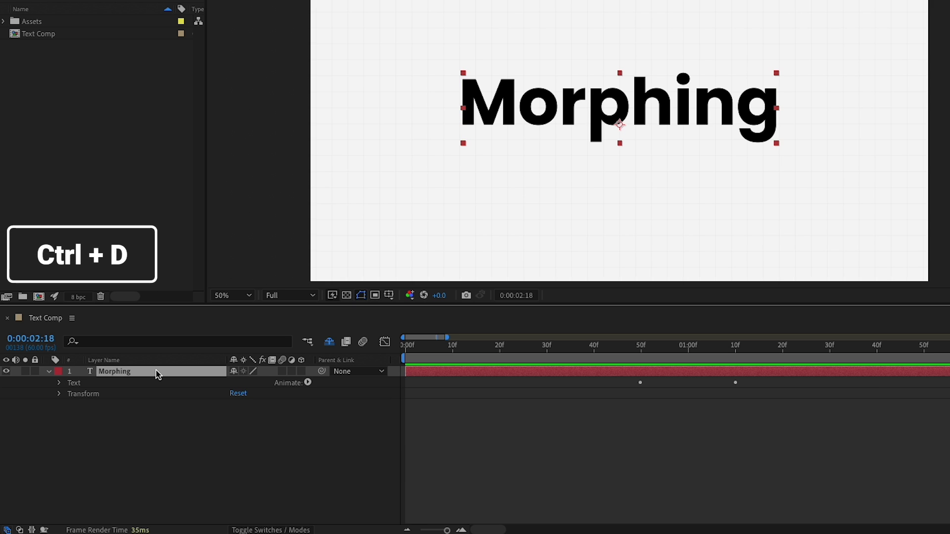
key(ctrl+d)
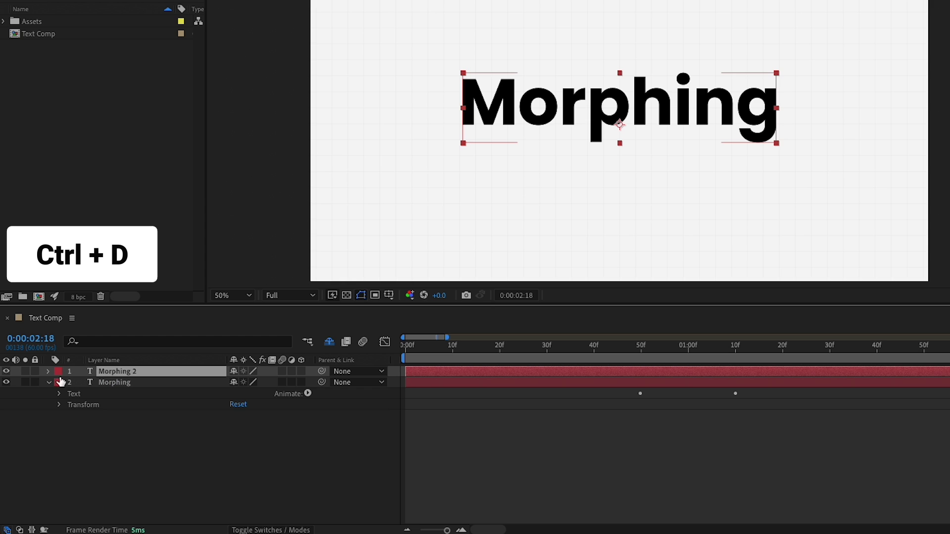
drag(114, 372, 124, 396)
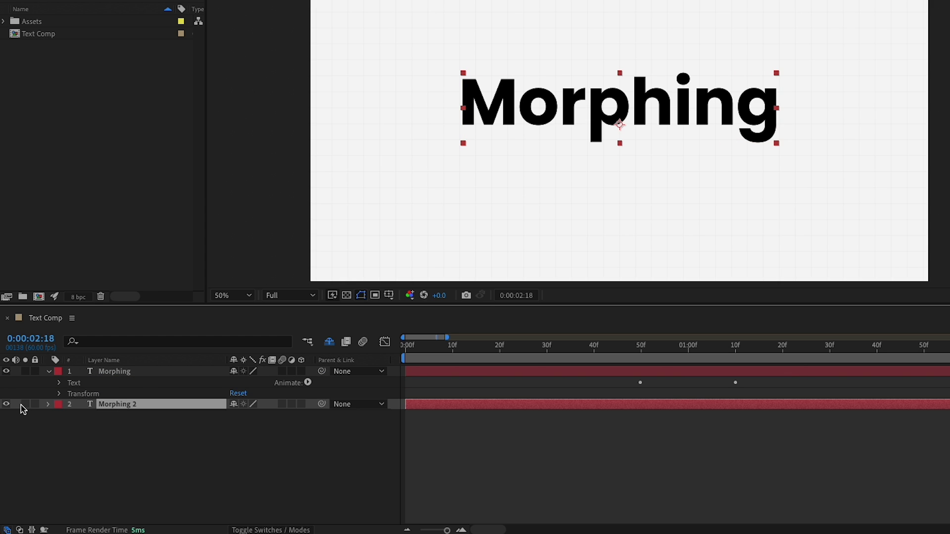
click(48, 372)
click(113, 396)
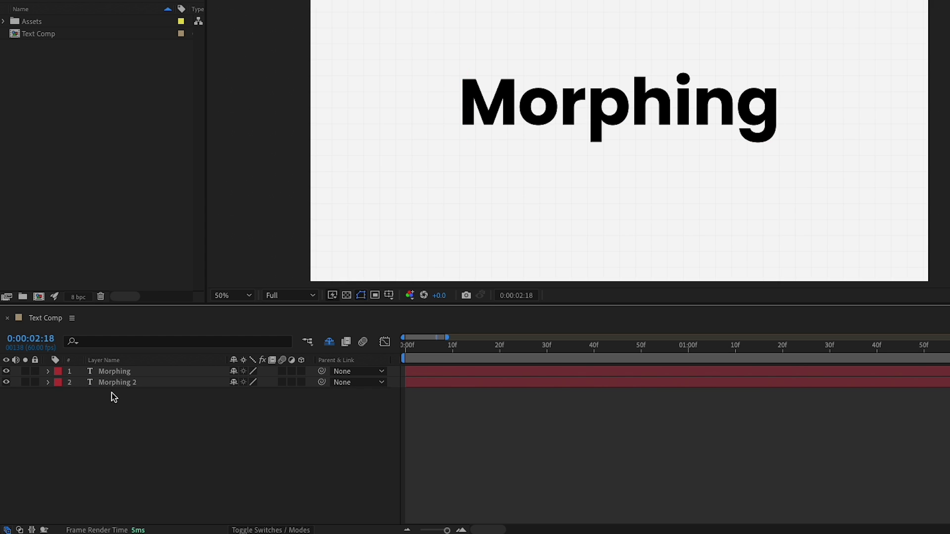
Step: Rename the original Morphing text layer as "Main Text Layer"
click(113, 375)
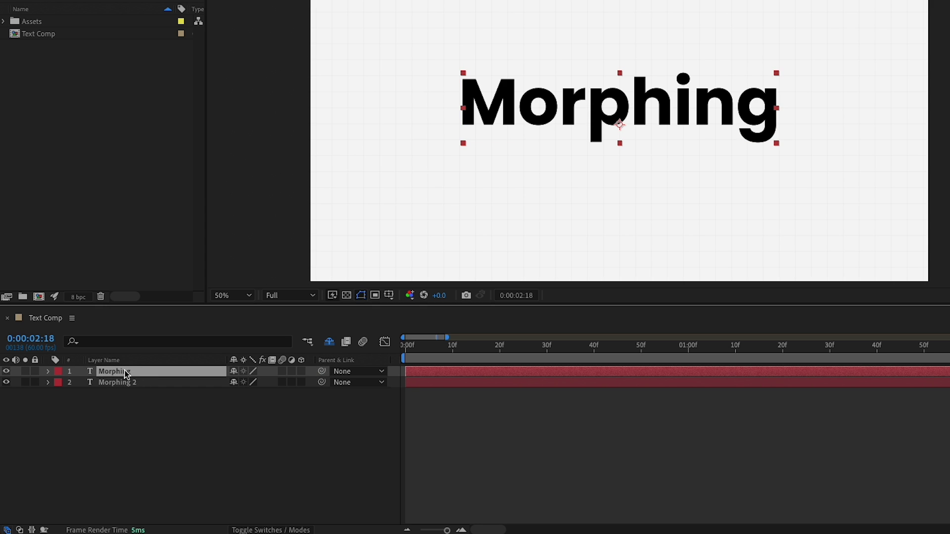
key(Return)
text(Main)
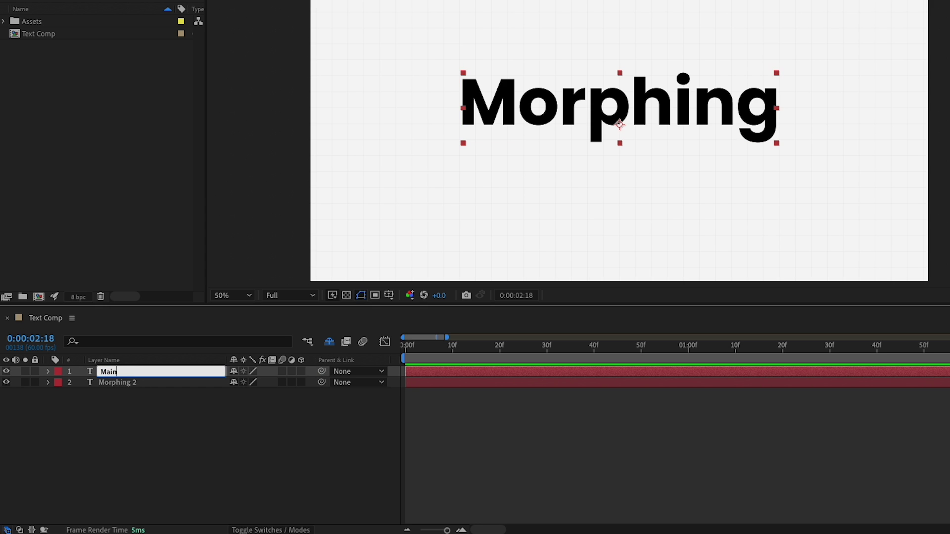
text( Text Layer)
key(Return)
Step: Rename the duplicated Morphing 2 layer as "Font 1" and leave it selected
click(116, 382)
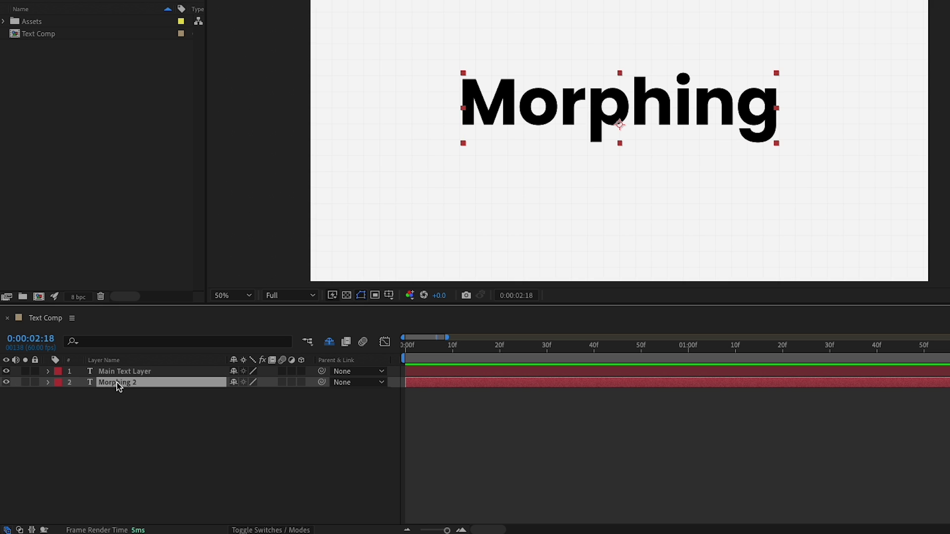
key(ctrl+Up)
key(ctrl+Down)
key(Return)
text(Font 1)
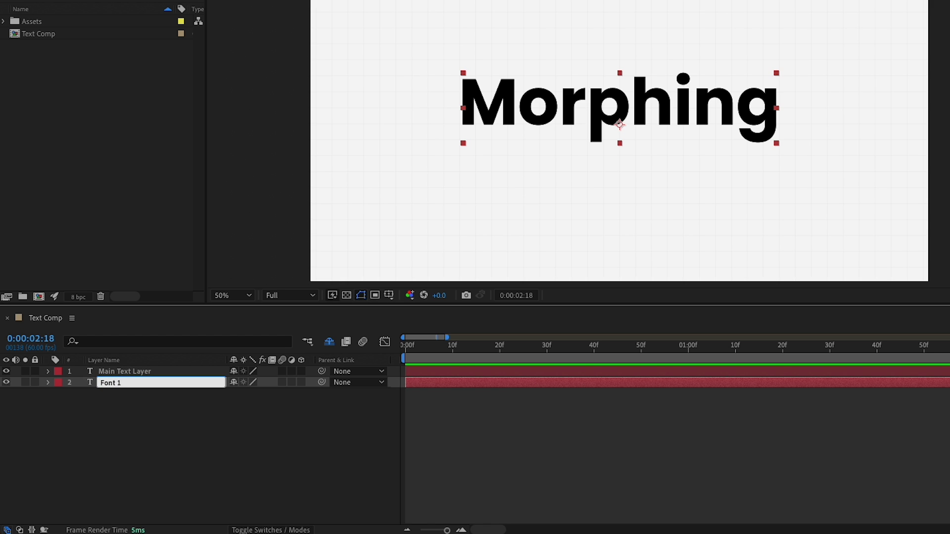
key(Return)
key(ctrl+Up)
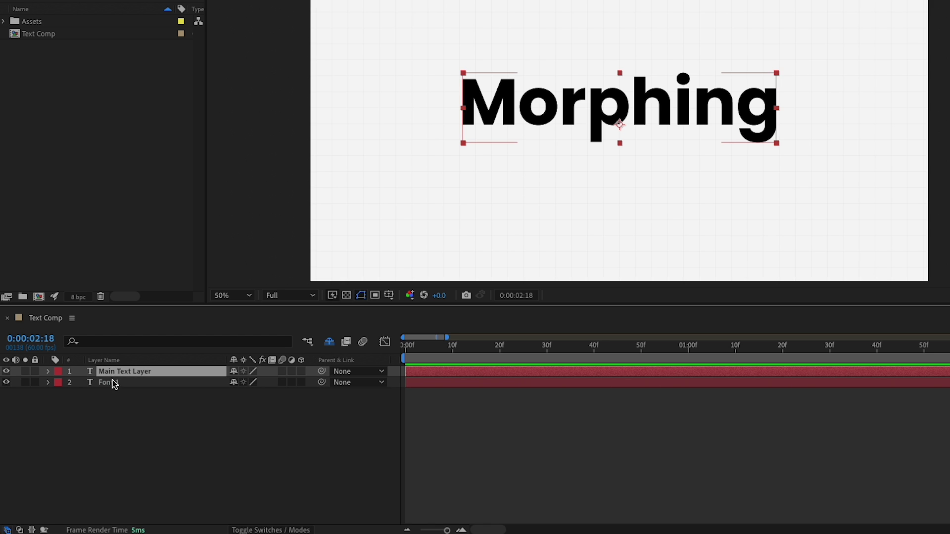
click(113, 384)
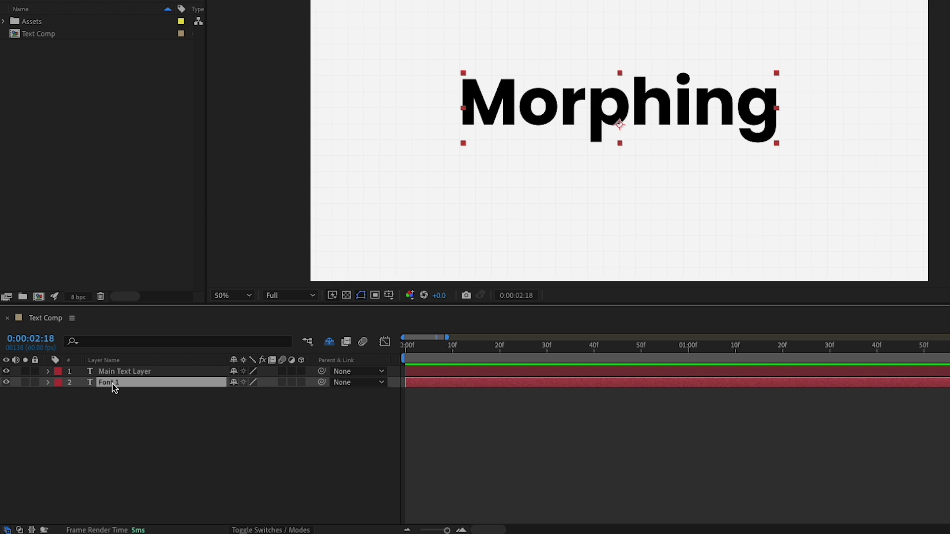
Step: Link Font 1's Source Text property to the Main Text Layer's Source Text with the pick whip
click(48, 383)
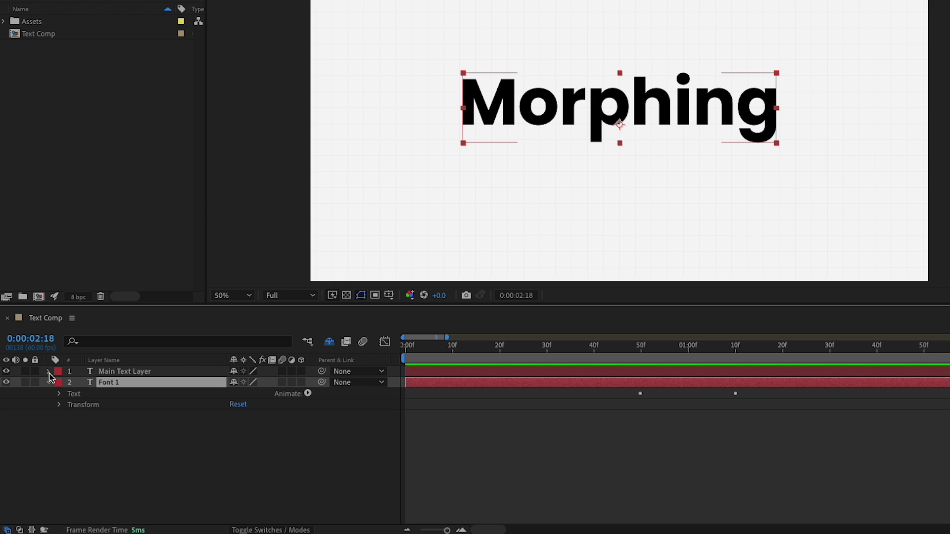
click(49, 372)
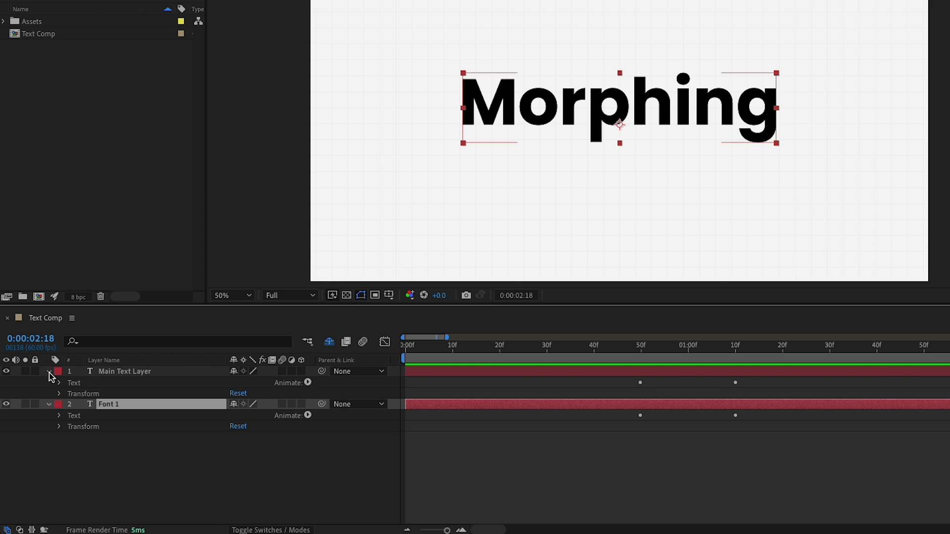
click(59, 416)
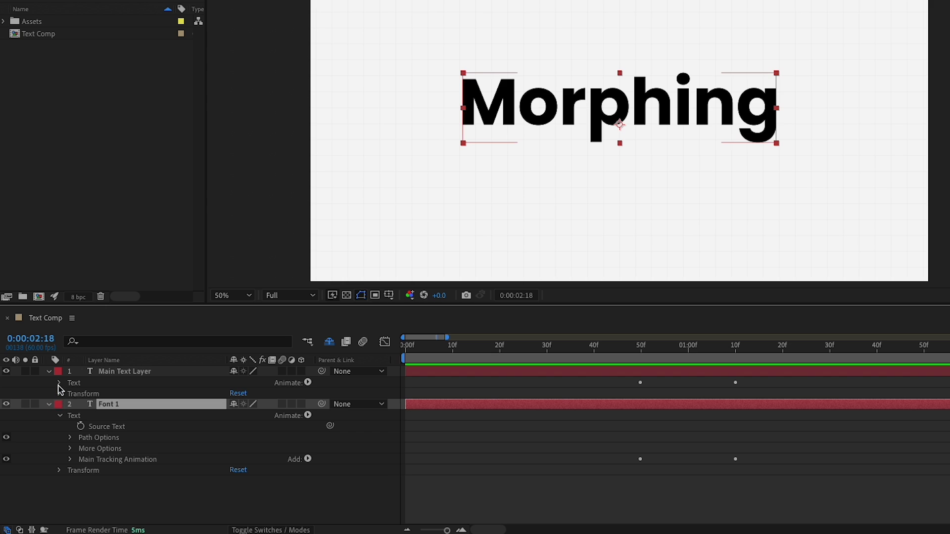
click(59, 383)
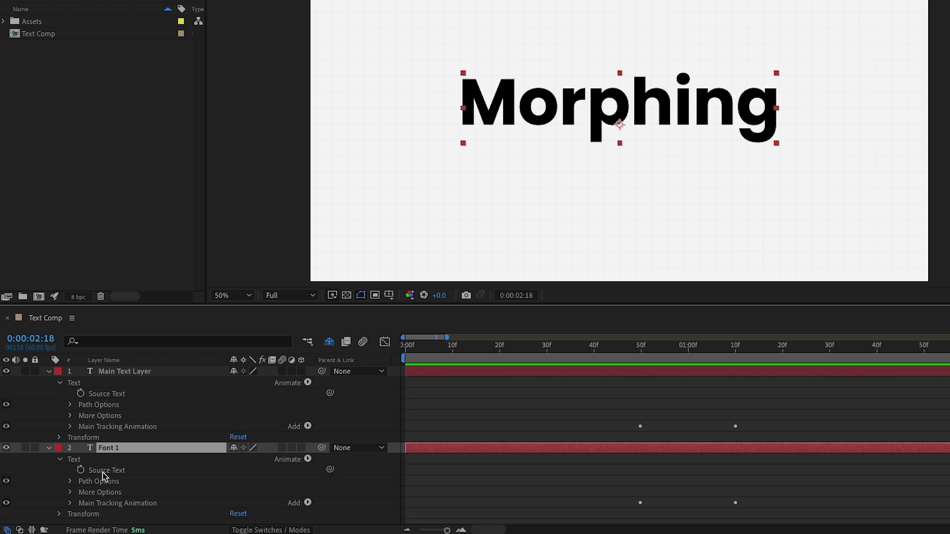
drag(330, 470, 111, 396)
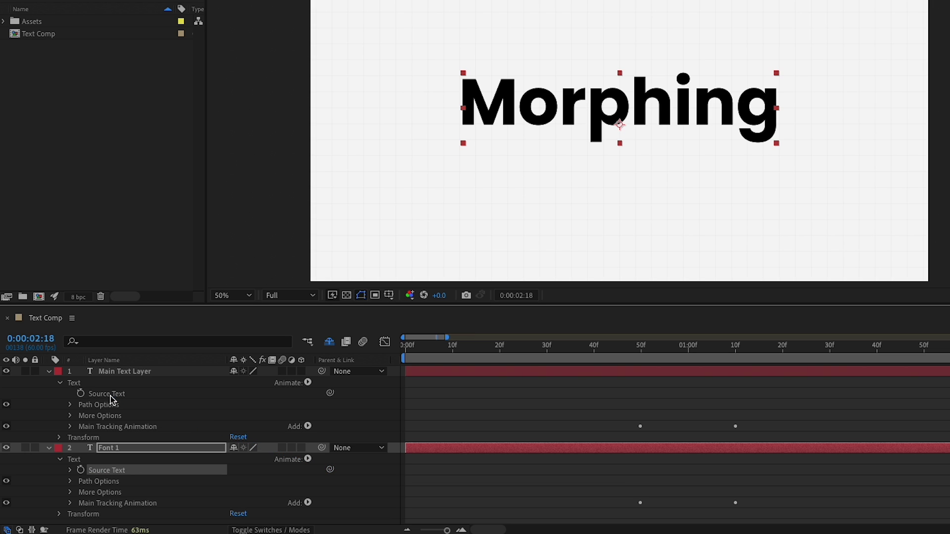
Step: Collapse the properties of both layers and open the Main Text Layer's text for editing
click(37, 416)
key(ctrl+grave)
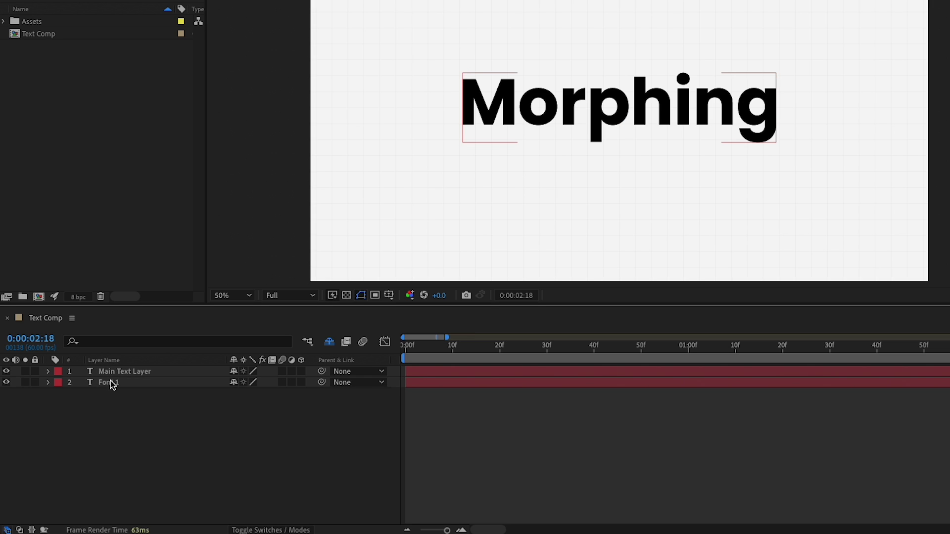
click(111, 377)
double_click(111, 372)
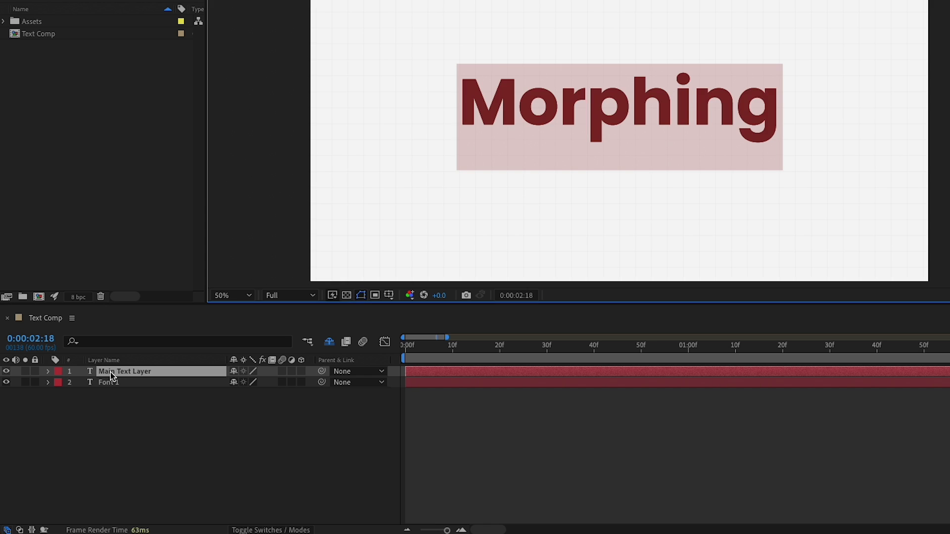
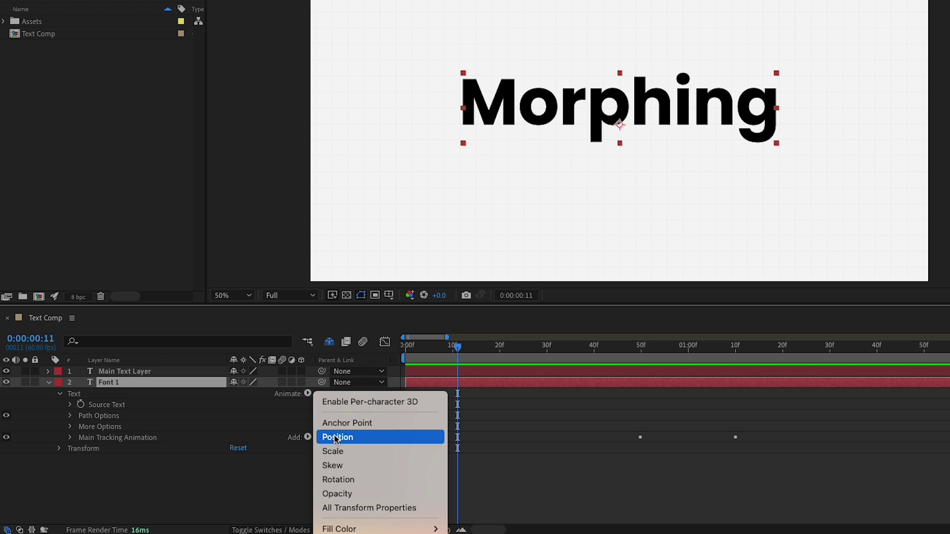
Step: Add a Position text animator to the Font 1 layer and rename it "IN Animation"
click(337, 438)
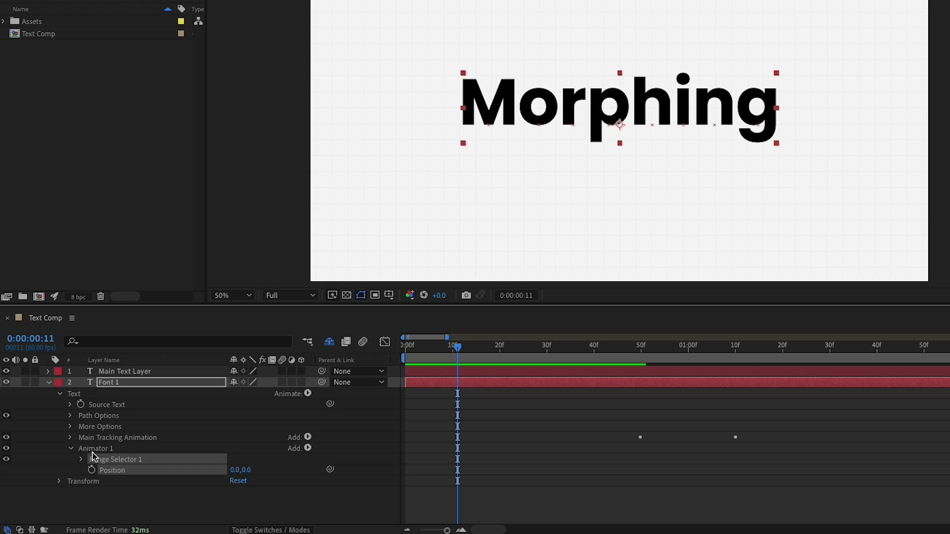
click(90, 450)
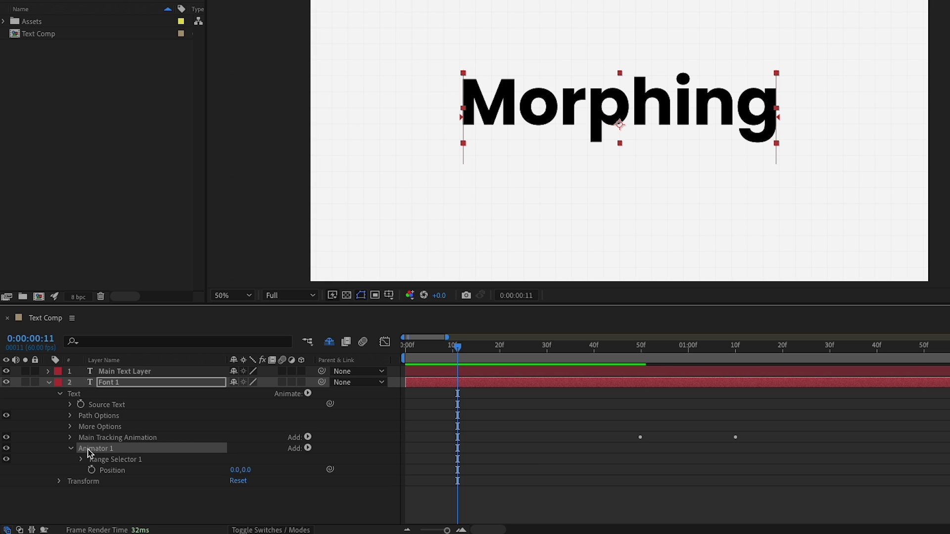
double_click(87, 449)
key(Return)
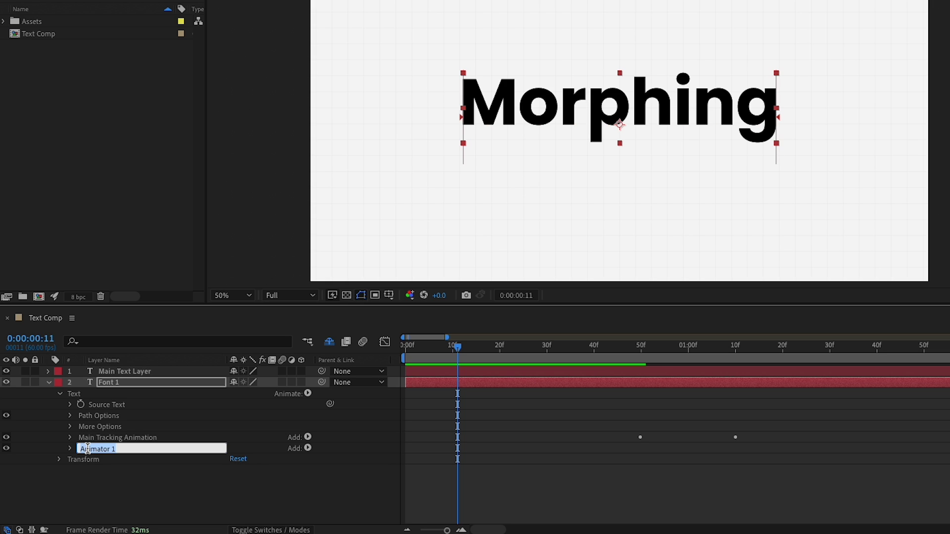
text(IN)
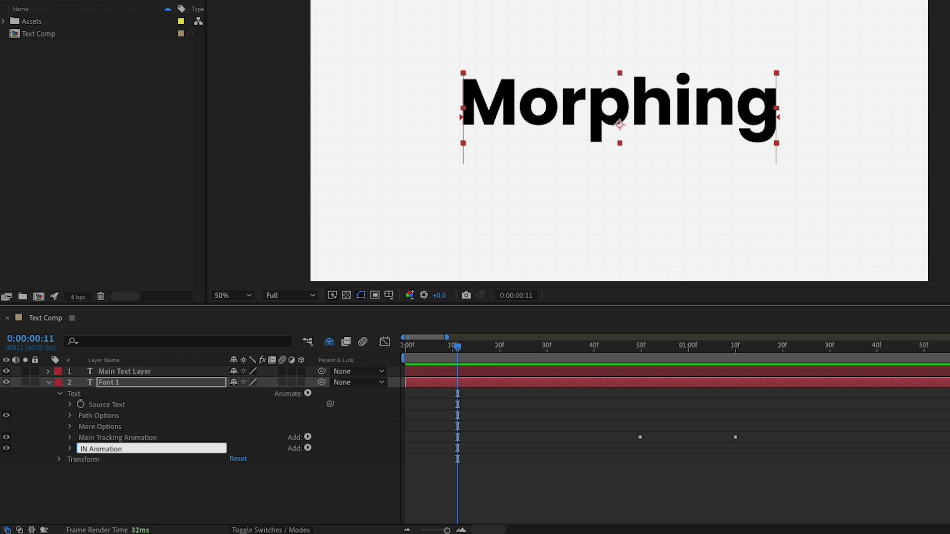
key(Return)
Step: Add RGB Fill Color and Opacity properties to Font 1's IN Animation animator
click(70, 449)
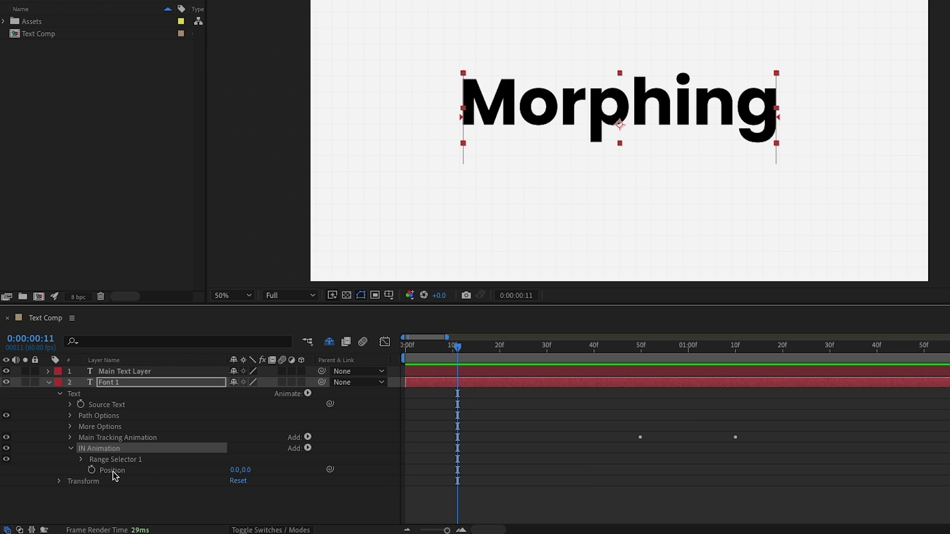
click(309, 448)
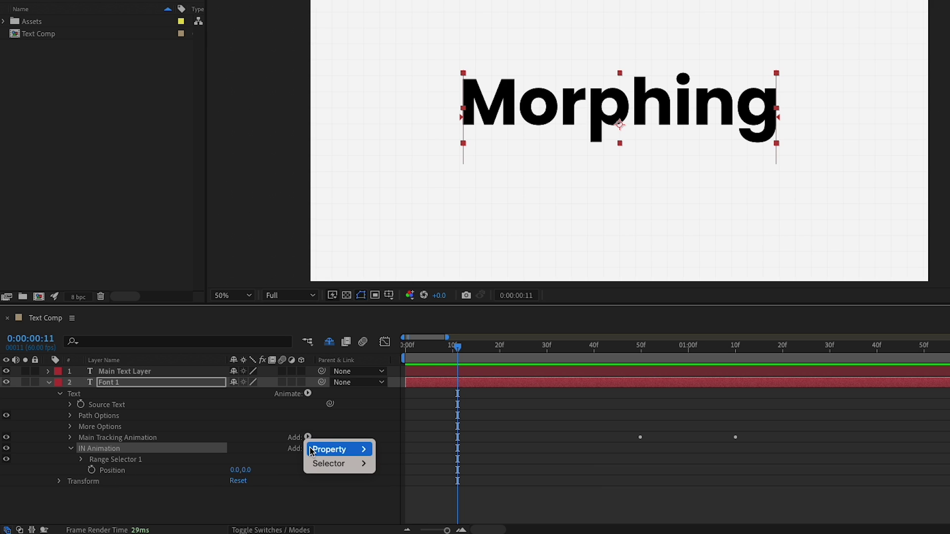
mouse_move(311, 449)
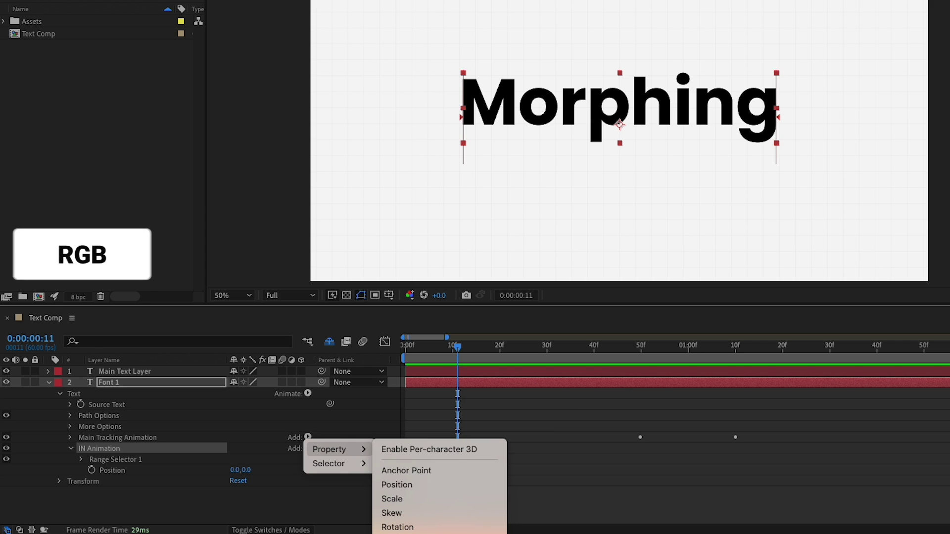
click(396, 532)
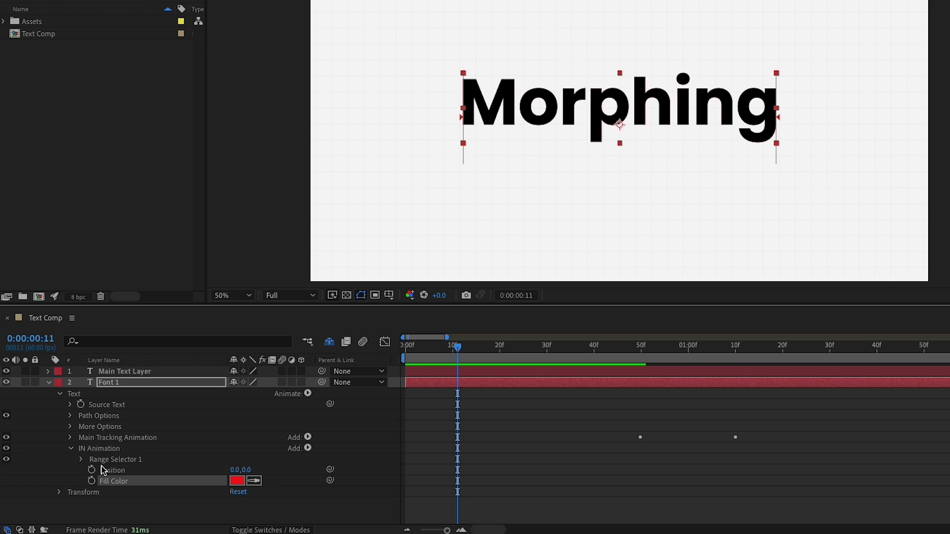
click(309, 448)
mouse_move(335, 449)
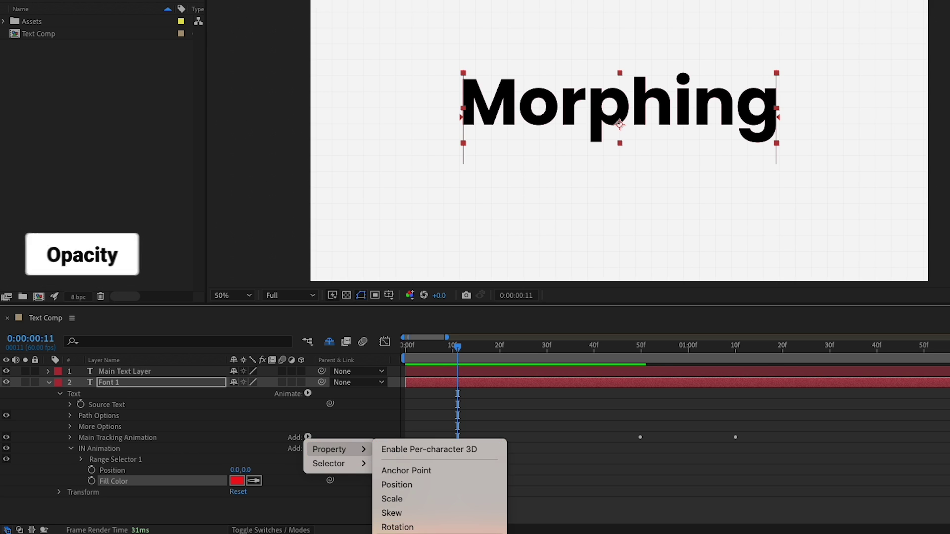
click(405, 532)
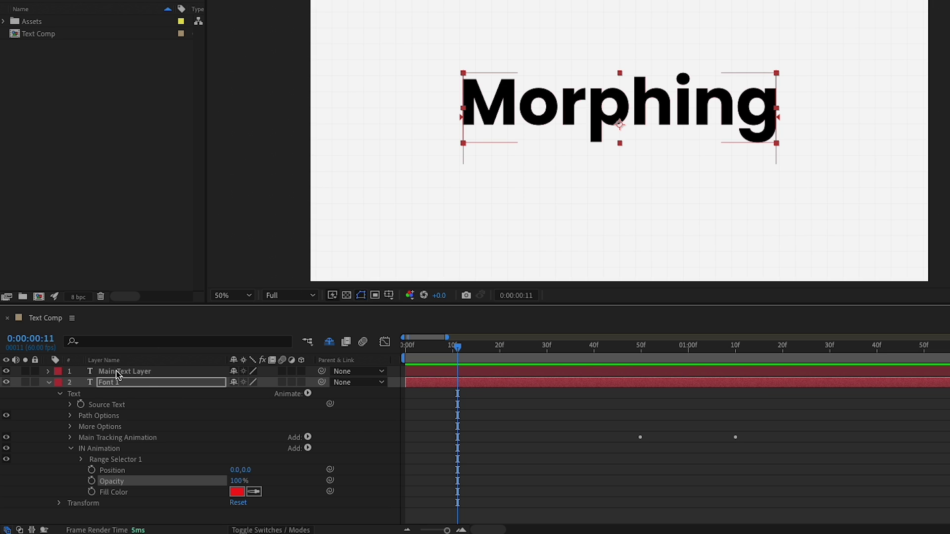
Step: With the Main Text Layer hidden, set IN Animation's Position to 0.0, 140.0 and its Opacity to 0%
click(6, 372)
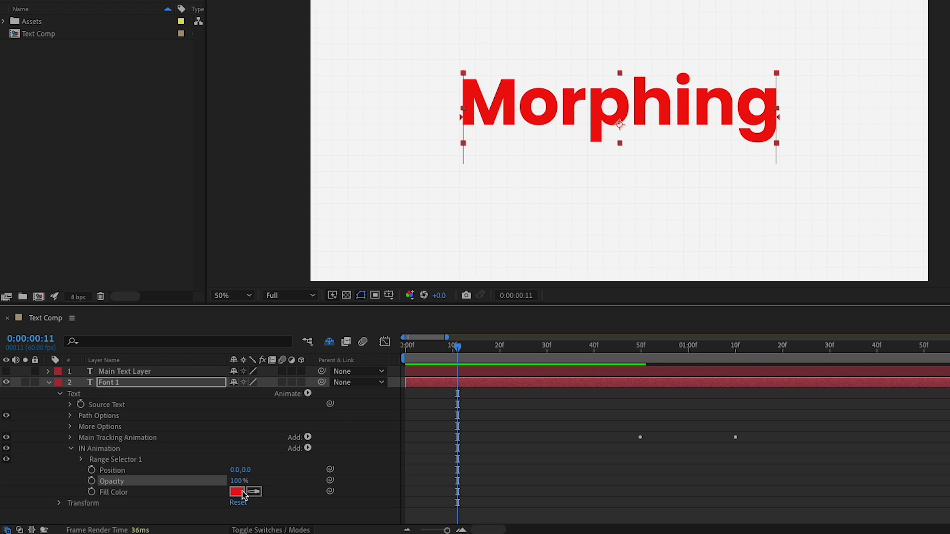
drag(244, 470, 346, 460)
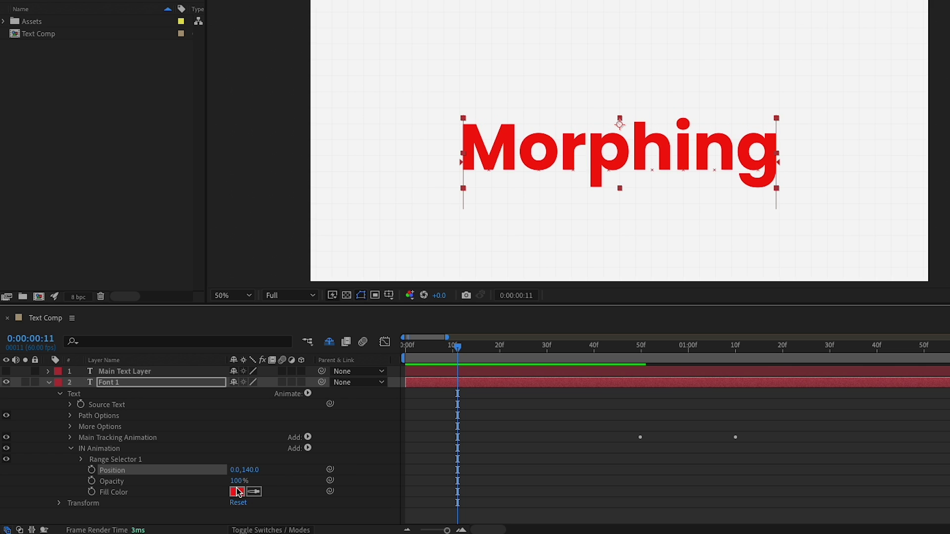
click(239, 481)
text(0)
key(Return)
drag(410, 346, 558, 369)
Step: Keyframe IN Animation's Range Selector 1 Start at 0% on 0:00:00:00 and 100% on 0:00:00:42
key(Home)
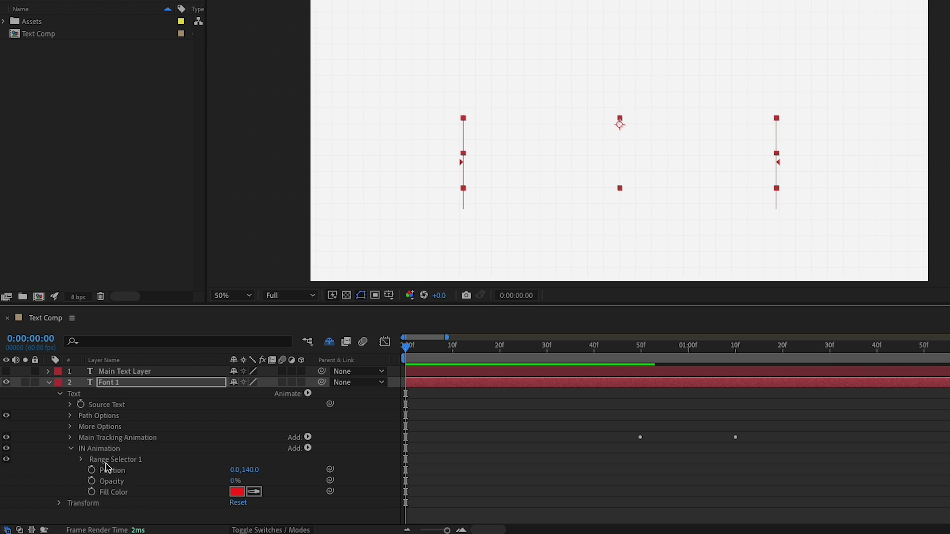
click(82, 460)
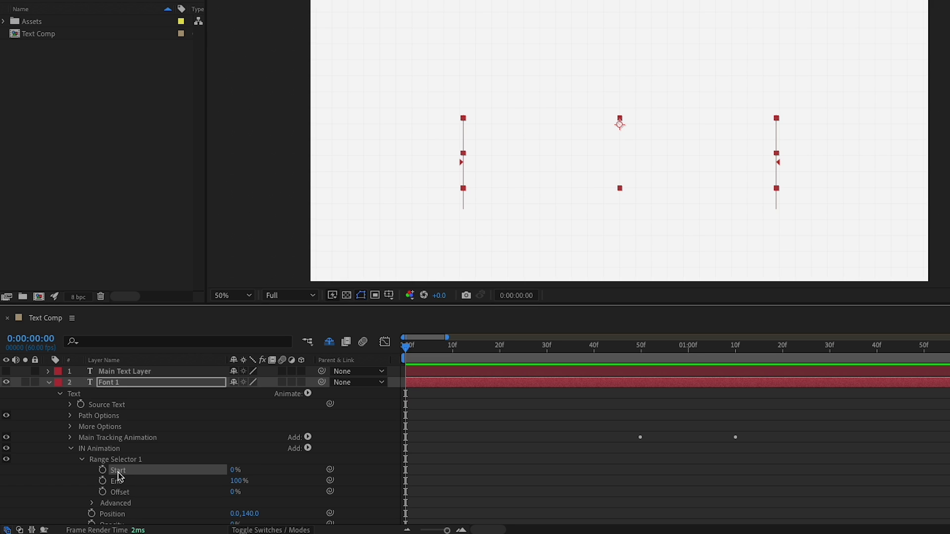
mouse_move(235, 470)
mouse_down()
mouse_move(300, 463)
mouse_move(240, 469)
mouse_up()
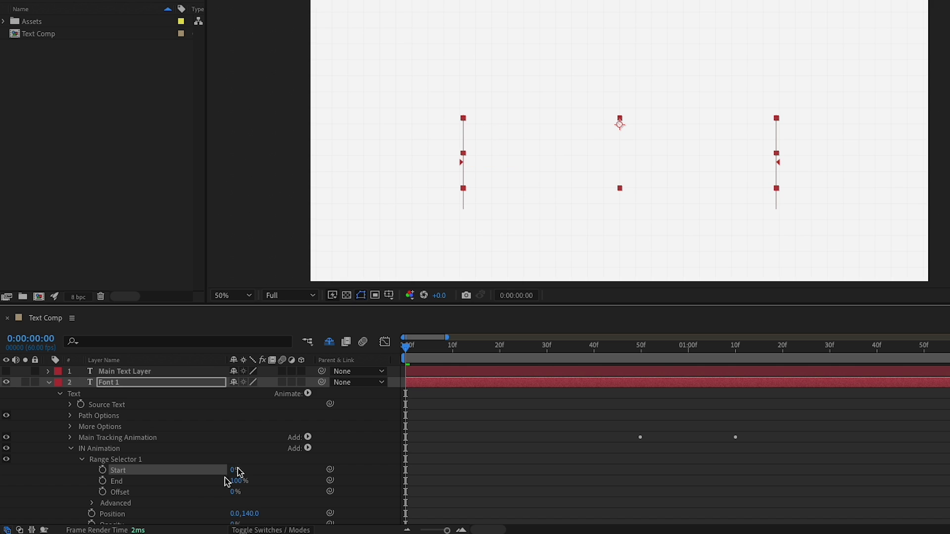
click(103, 471)
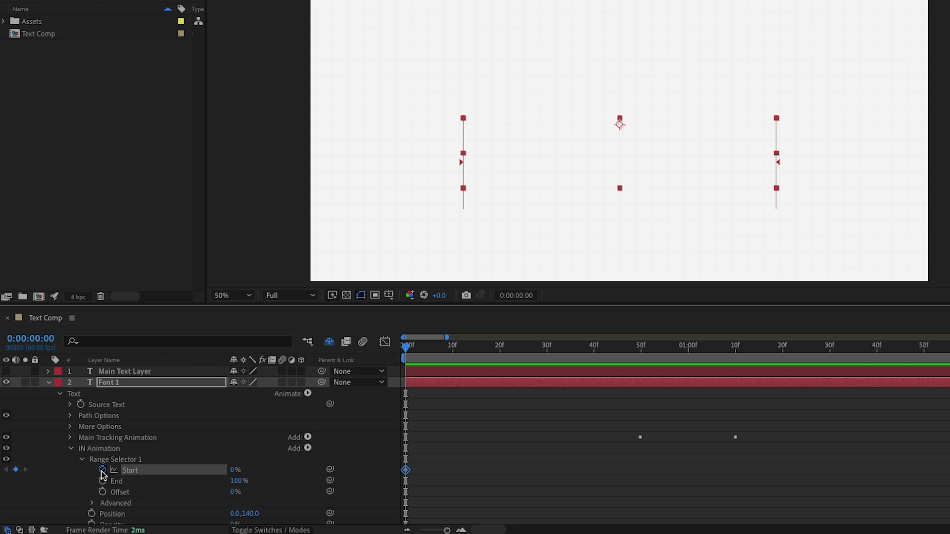
drag(435, 350, 605, 365)
click(233, 472)
key(Return)
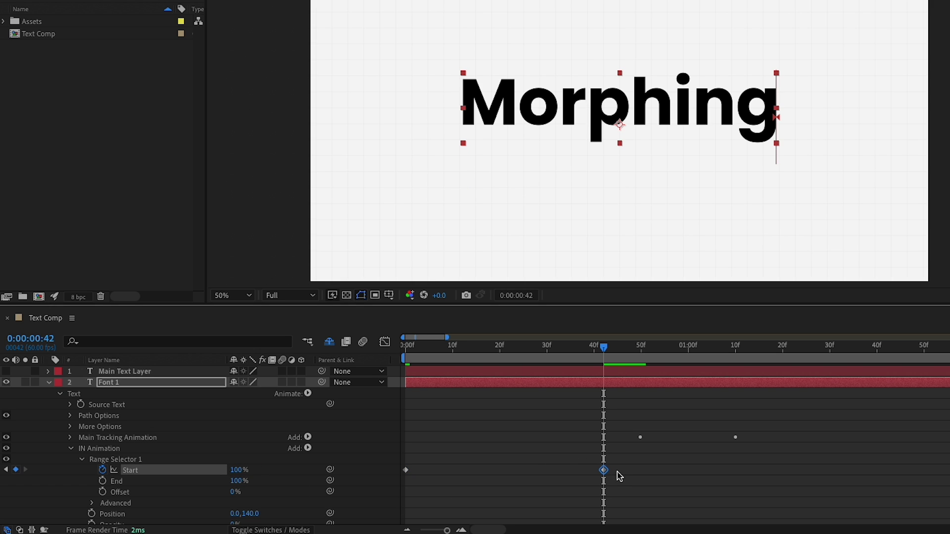
Step: Apply Easy Ease to both Range Selector Start keyframes and preview the letter reveal
drag(616, 465, 394, 482)
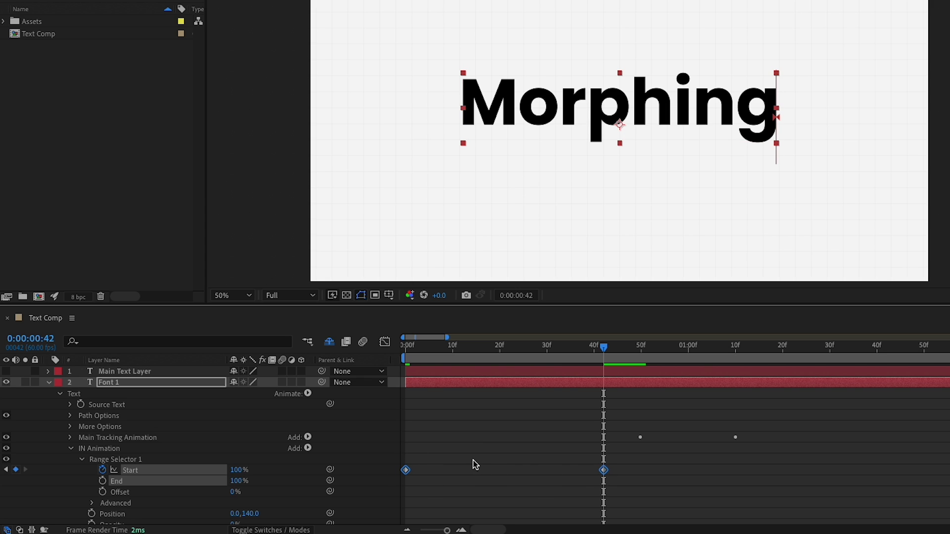
key(F9)
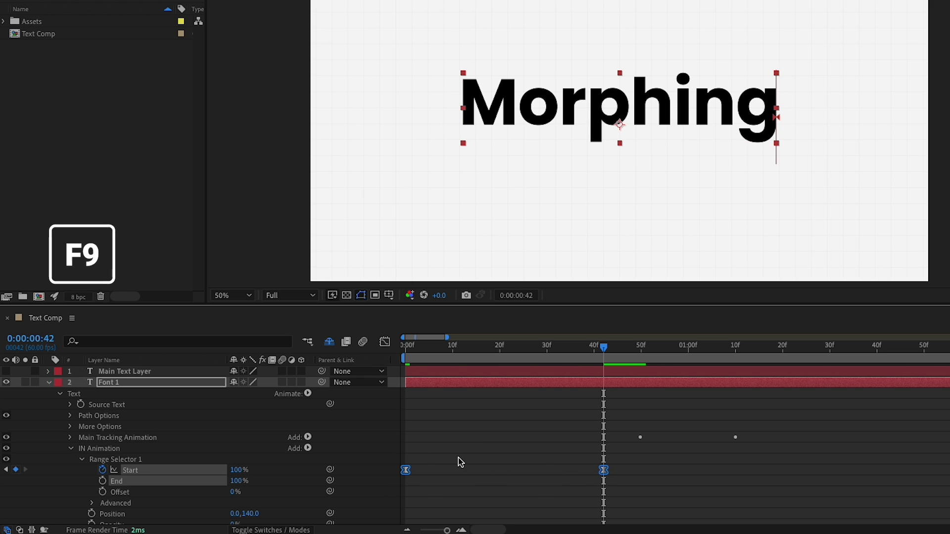
key(space)
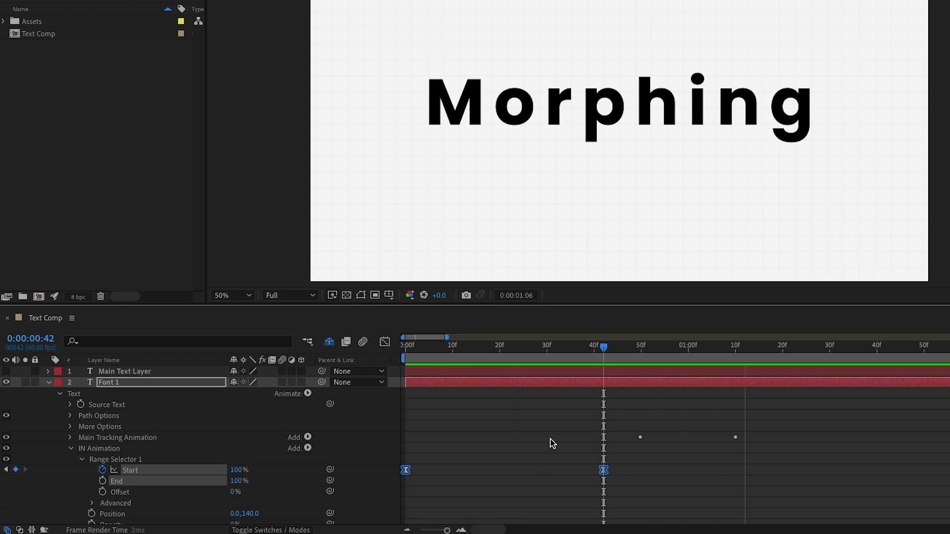
key(space)
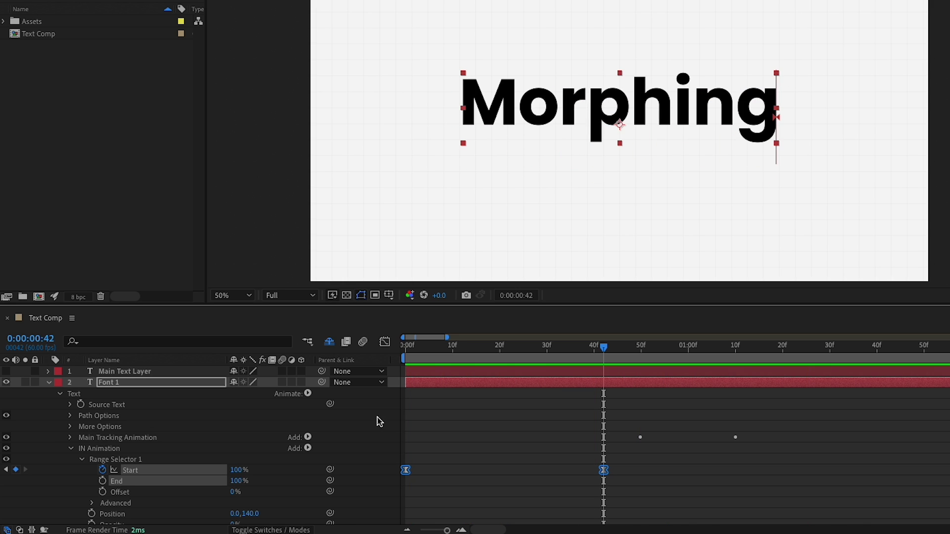
Step: Reshape the Range Selector Start speed curve with more influence on the last keyframe for an early peak and long ease-out, and preview it
click(386, 343)
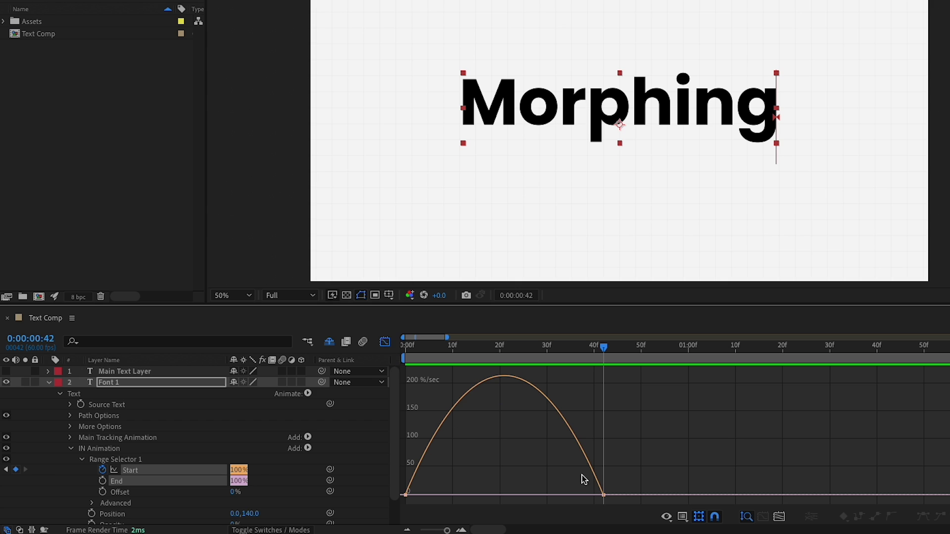
drag(609, 484, 537, 497)
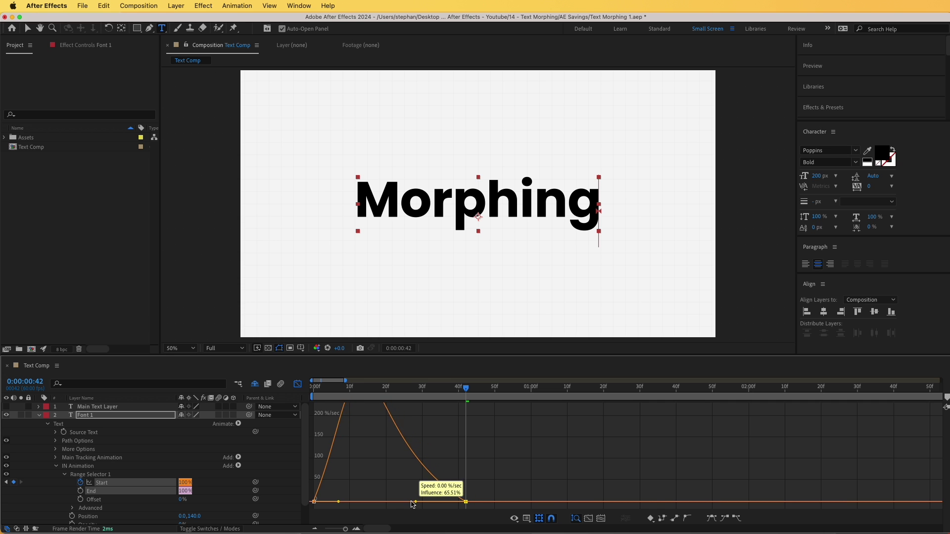
drag(413, 504, 401, 503)
key(space)
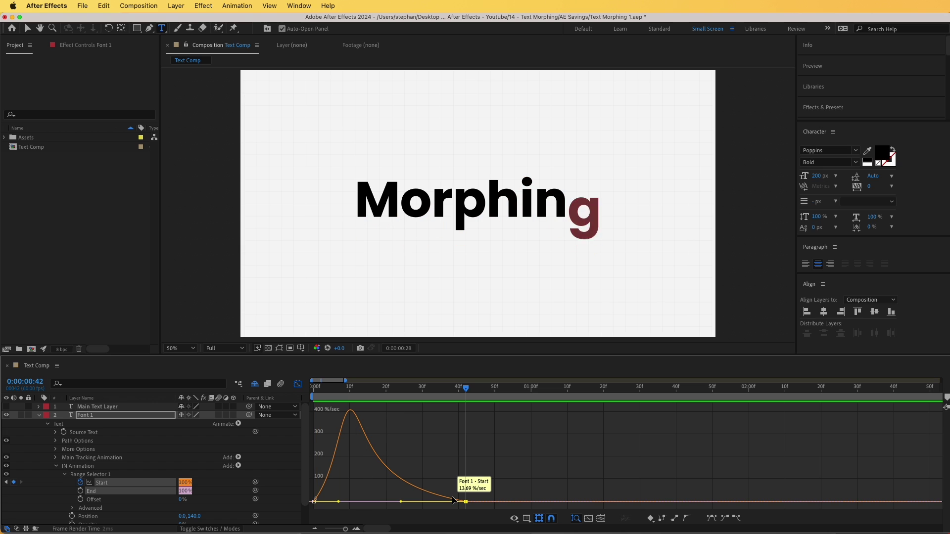
click(56, 466)
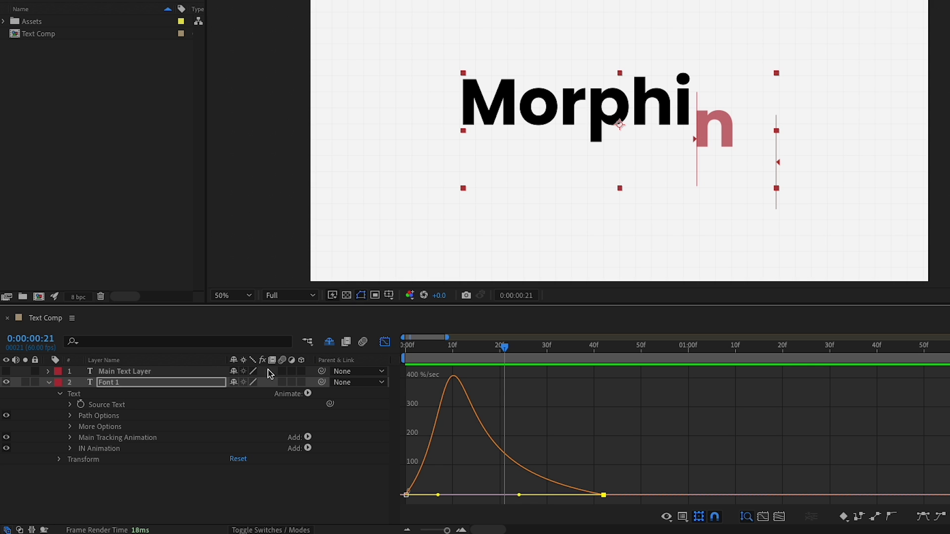
Step: At 0:00:00:50, return from the speed graph to the layer view and add a Scale animator to Font 1's text
drag(503, 350, 634, 388)
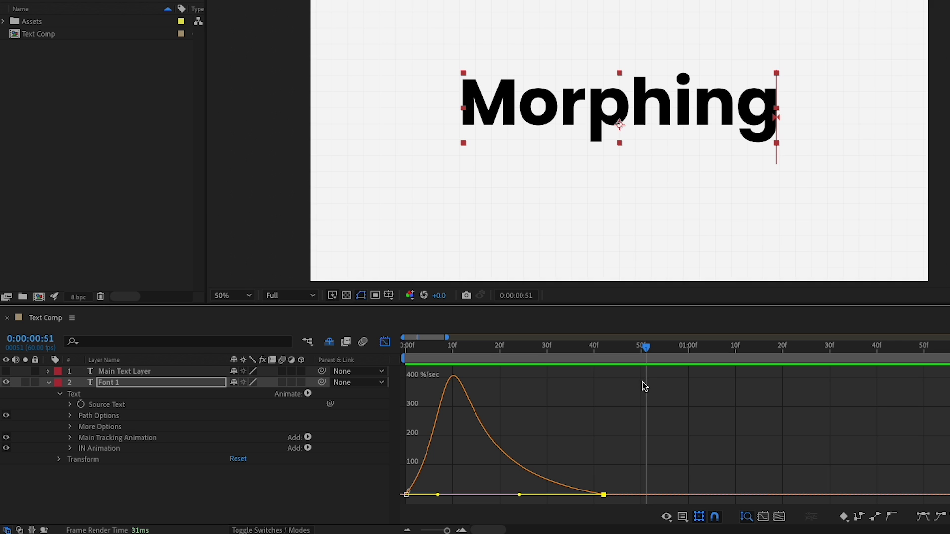
key(Page_Up)
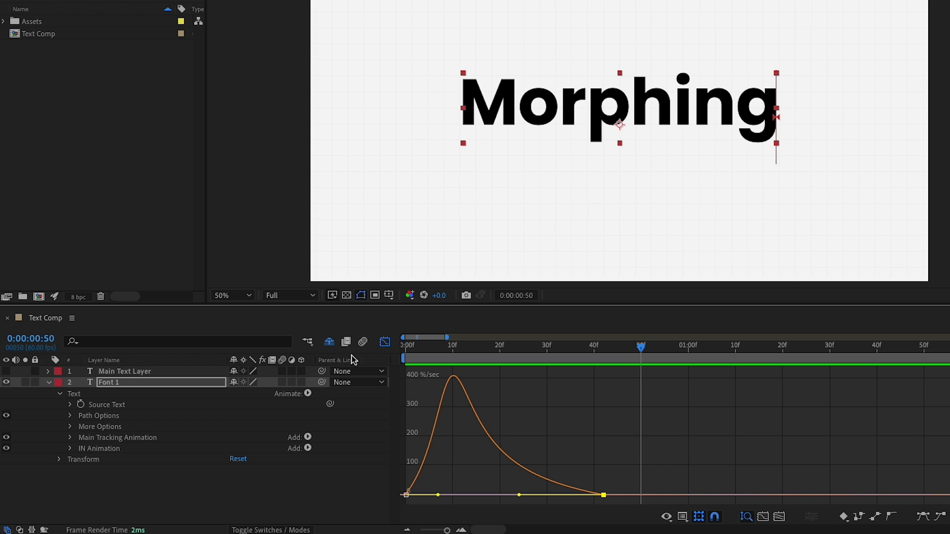
click(385, 342)
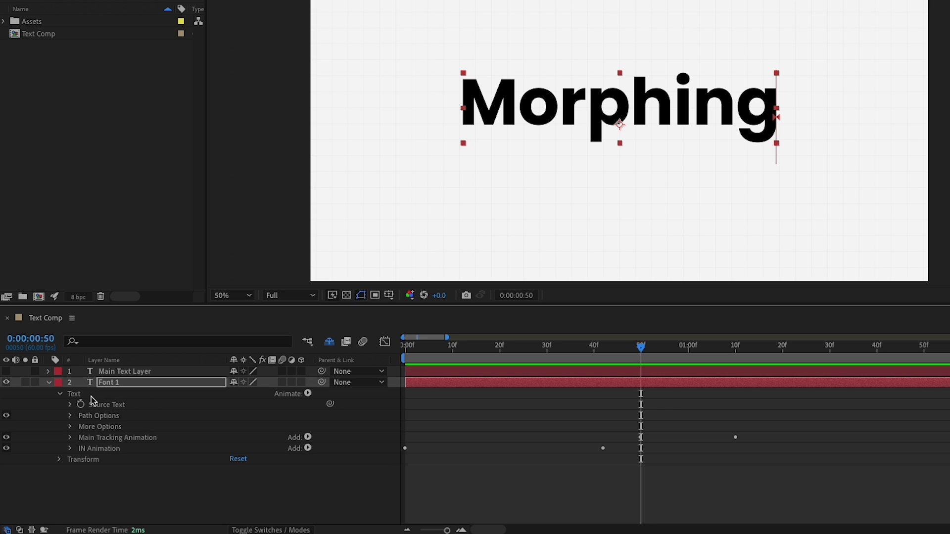
click(108, 396)
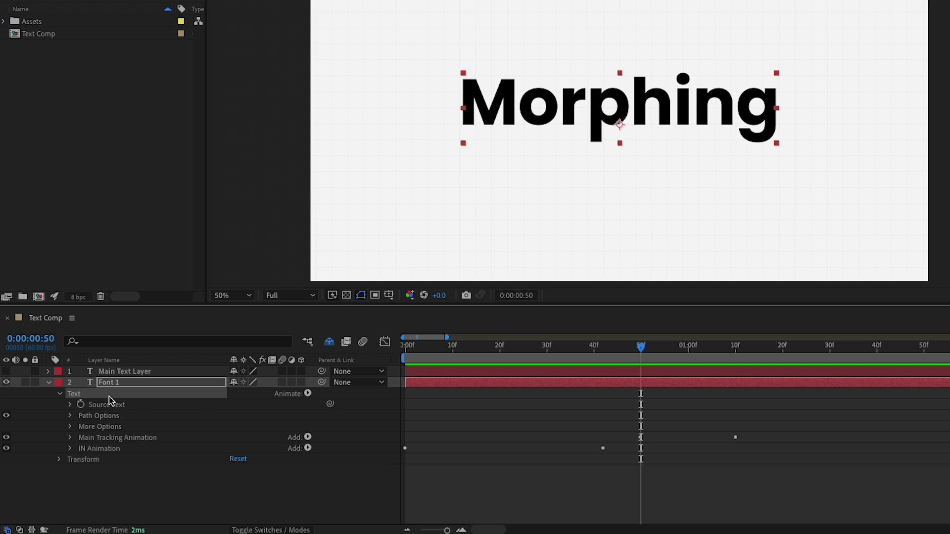
click(307, 394)
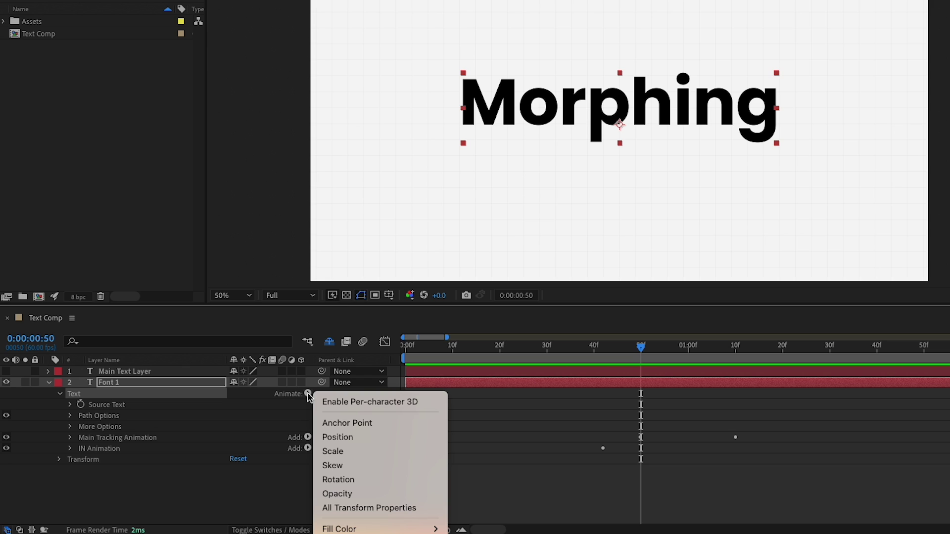
click(336, 455)
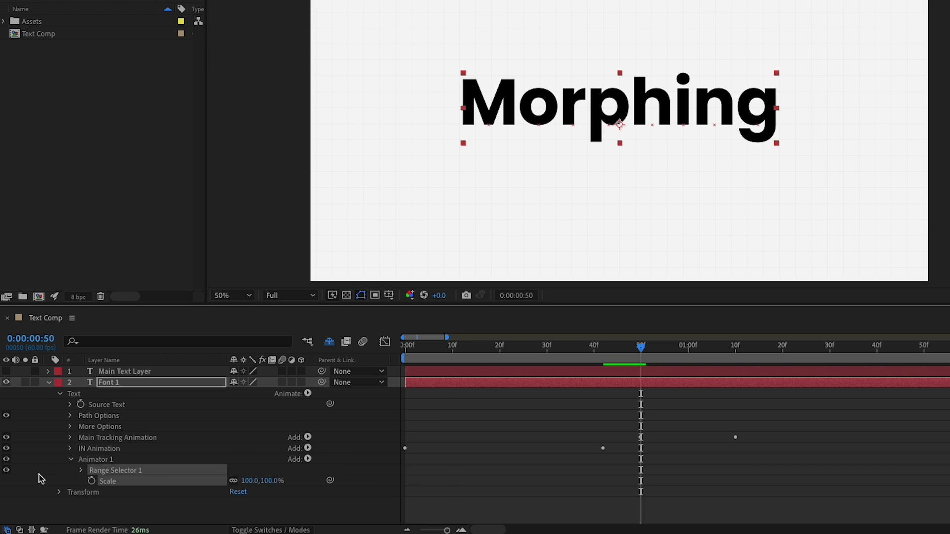
Step: Rename Font 1's new Scale animator as Transition 1
click(90, 460)
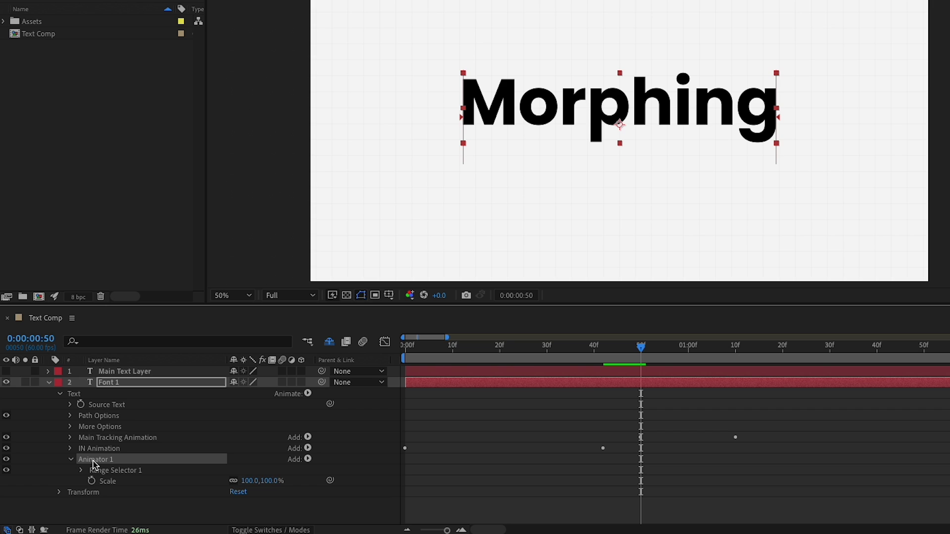
key(Return)
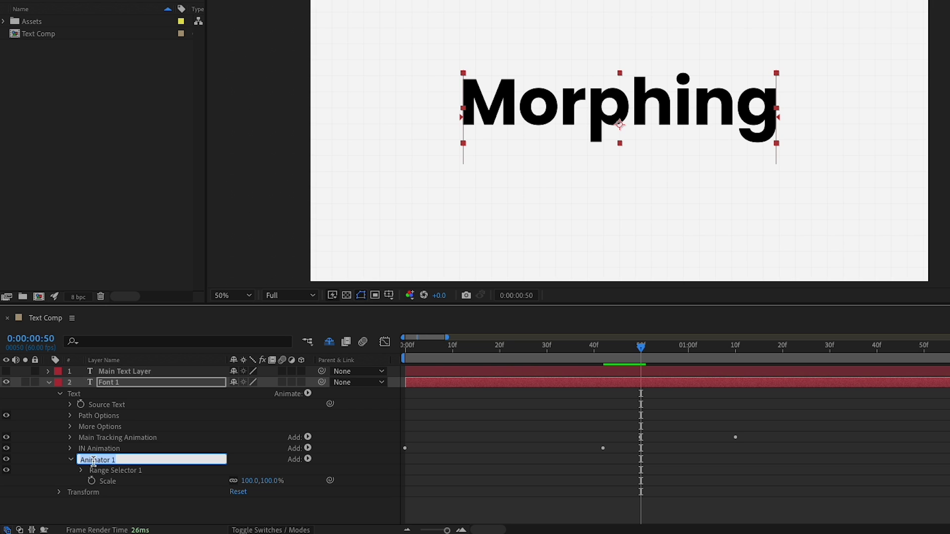
text(Transition)
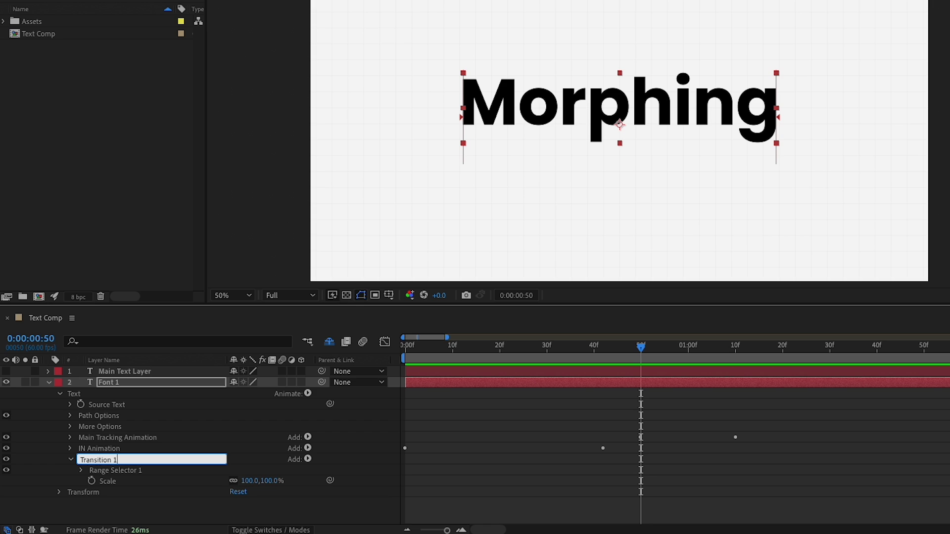
key(Return)
Step: Set the End of Transition 1's Range Selector 1 to 0%
click(78, 473)
click(81, 471)
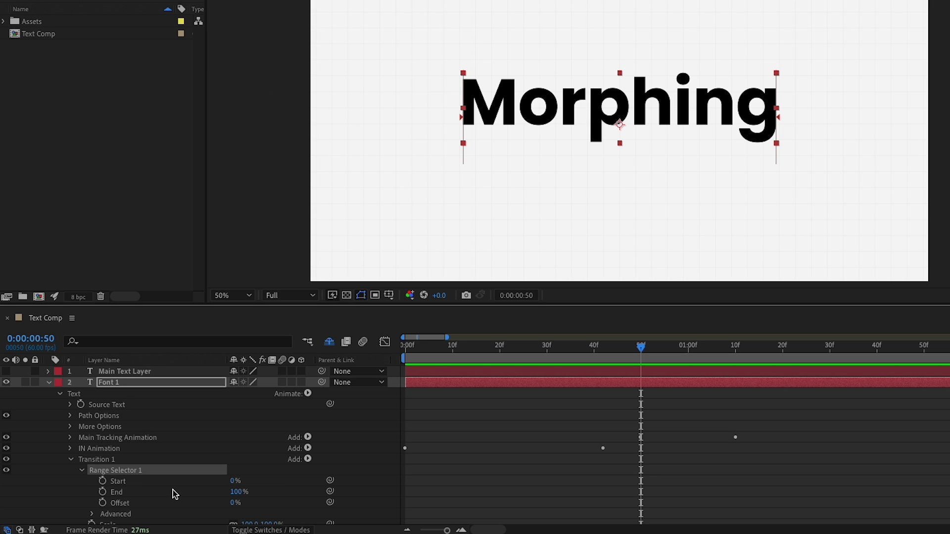
click(238, 493)
key(Return)
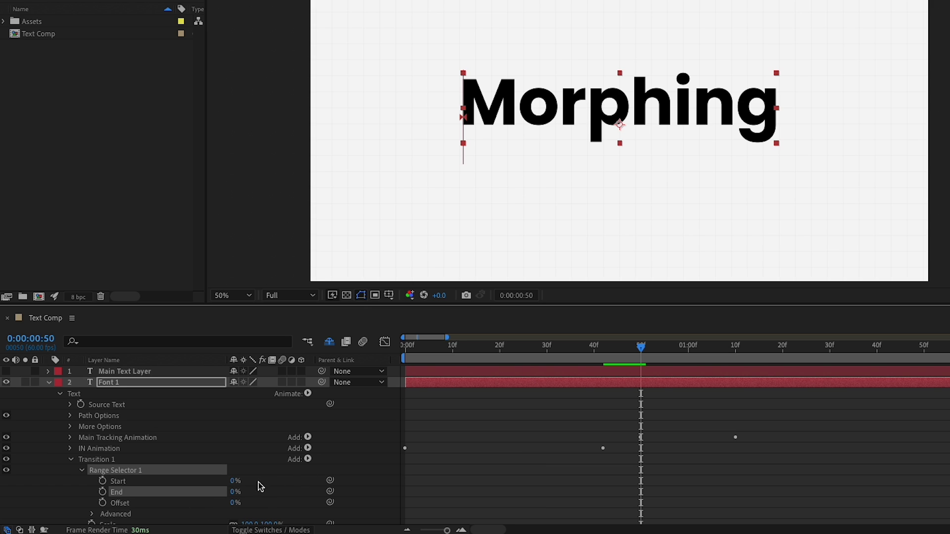
Step: Set Transition 1's Scale to 0.0, 0.0% and test the range values, leaving Start and End at 0%
scroll(152, 496, down, 1)
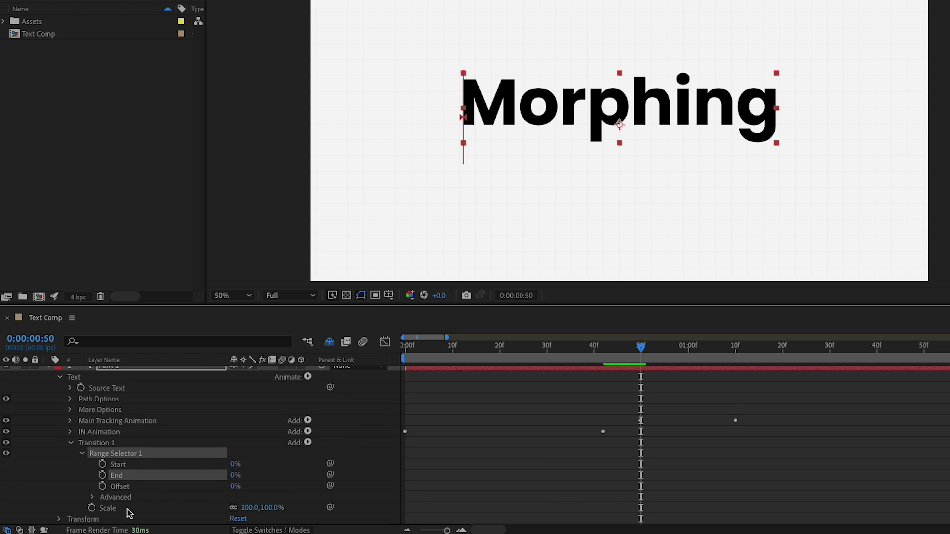
click(108, 509)
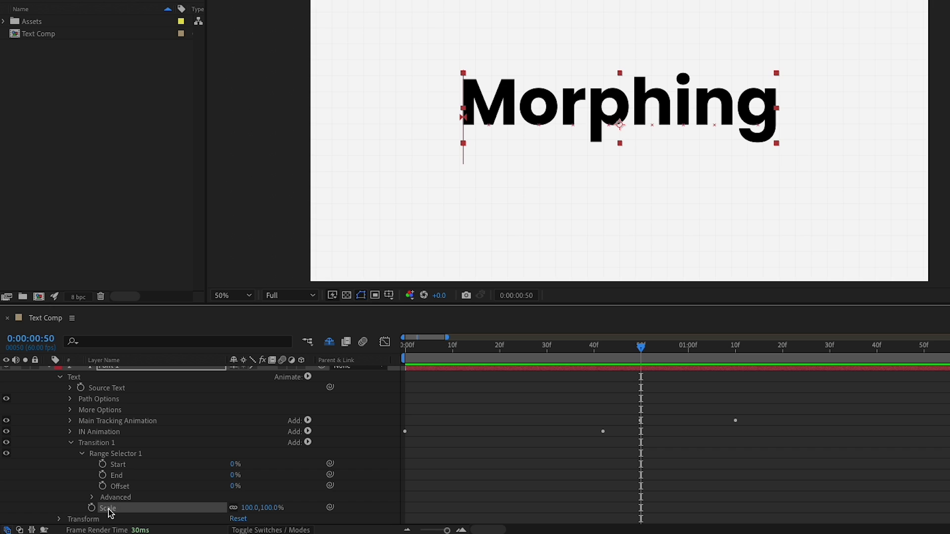
click(268, 509)
text(00)
key(Return)
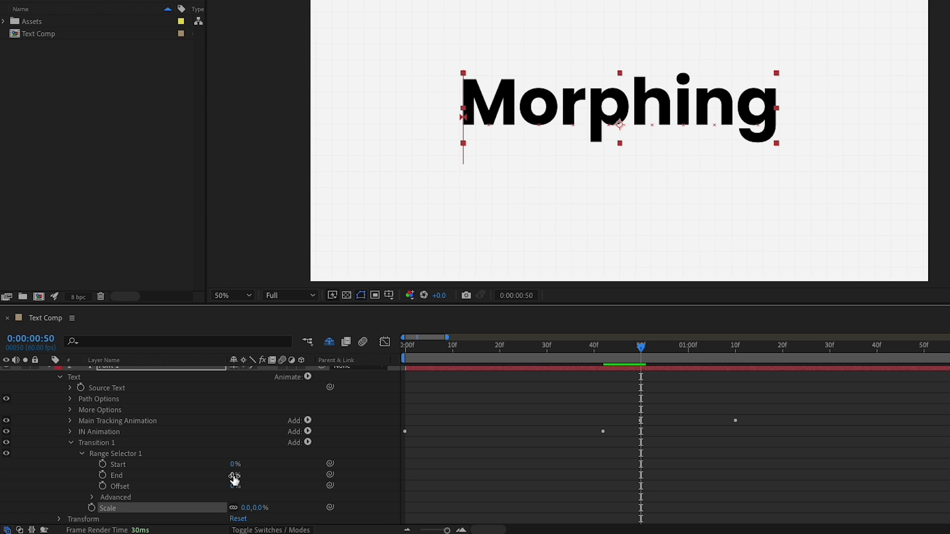
drag(232, 465, 289, 471)
drag(273, 471, 228, 481)
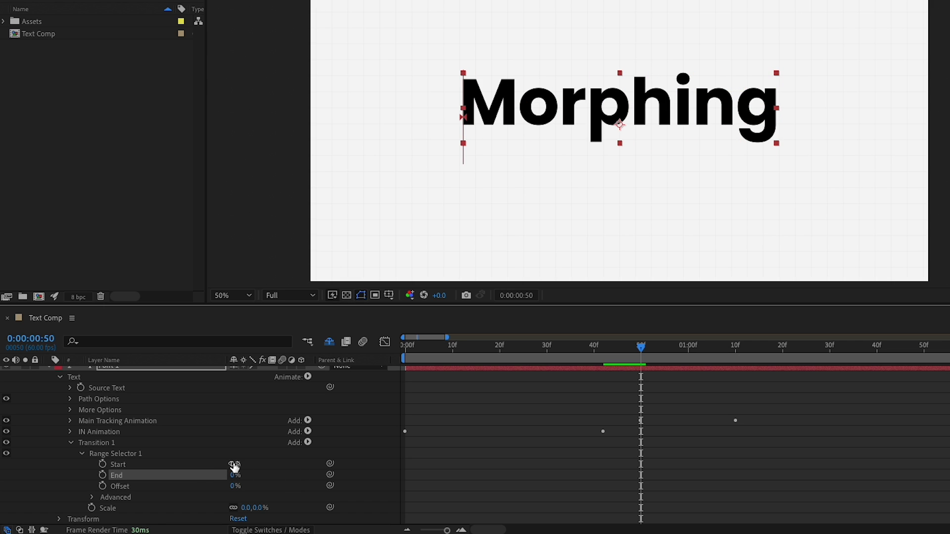
Step: Keyframe Transition 1's Range Selector Start at 0% on 0:00:00:50 and 100% on 0:00:01:10, aligned with the Main Tracking Animation keyframes
click(193, 466)
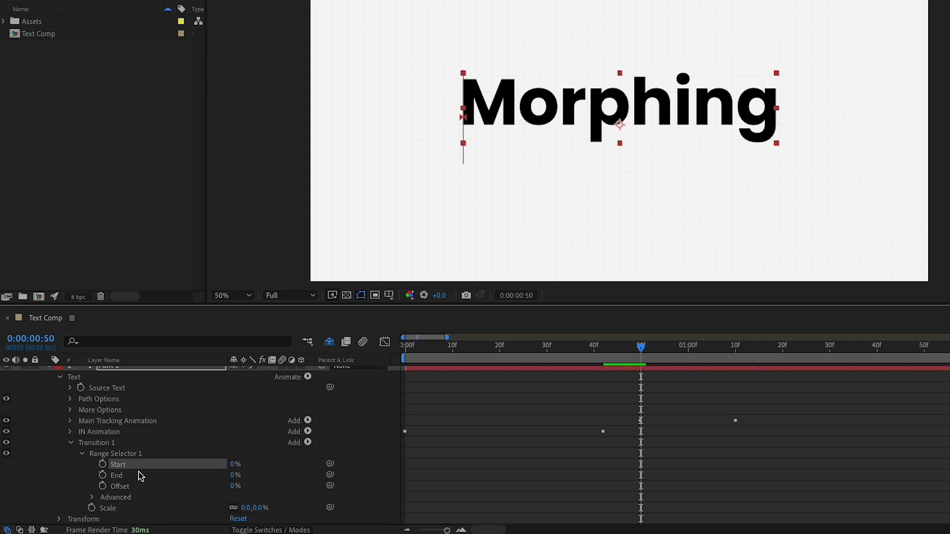
click(103, 464)
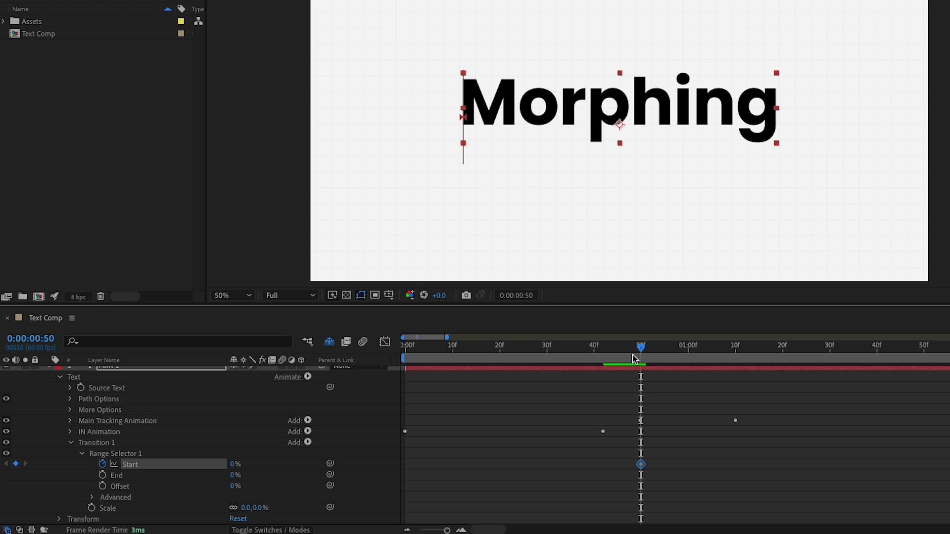
key(Page_Up)
key(Page_Up)
key(Page_Up)
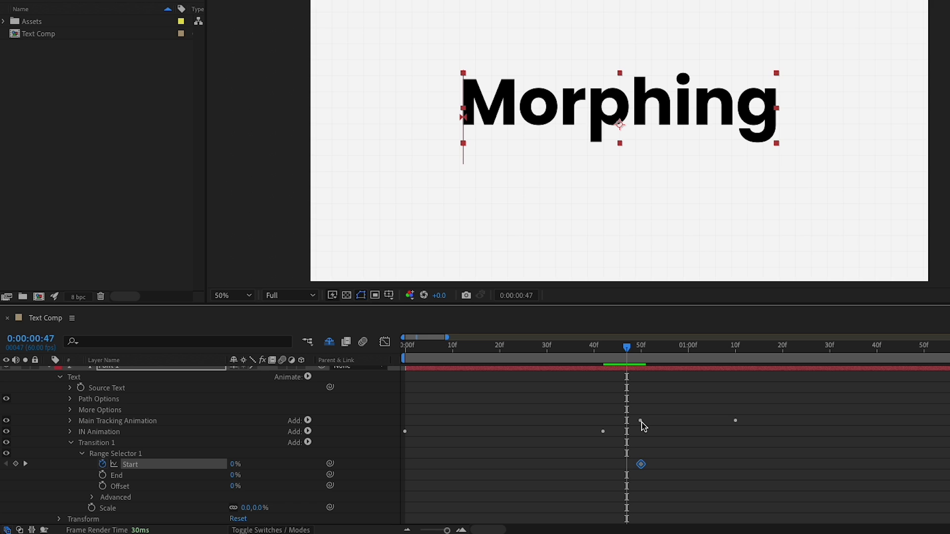
click(102, 421)
click(70, 421)
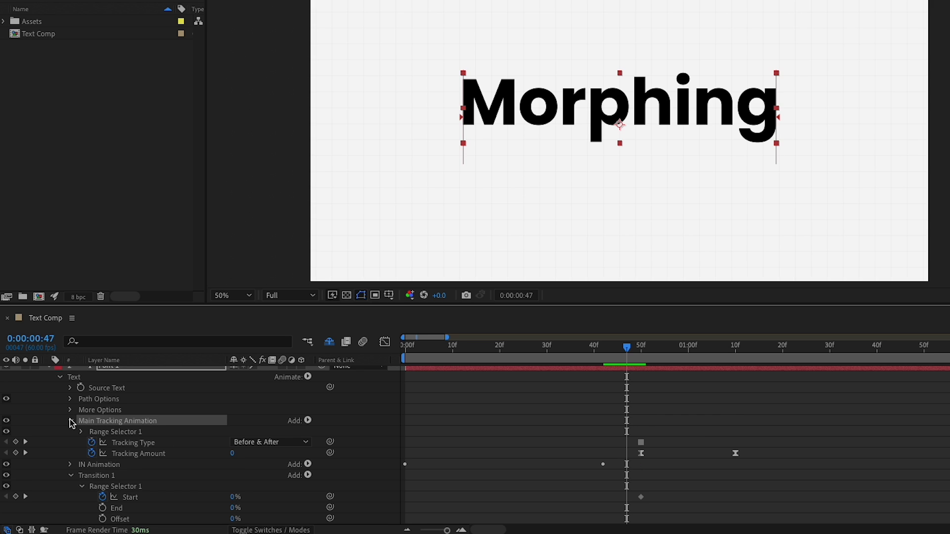
click(70, 422)
click(637, 348)
drag(637, 348, 736, 357)
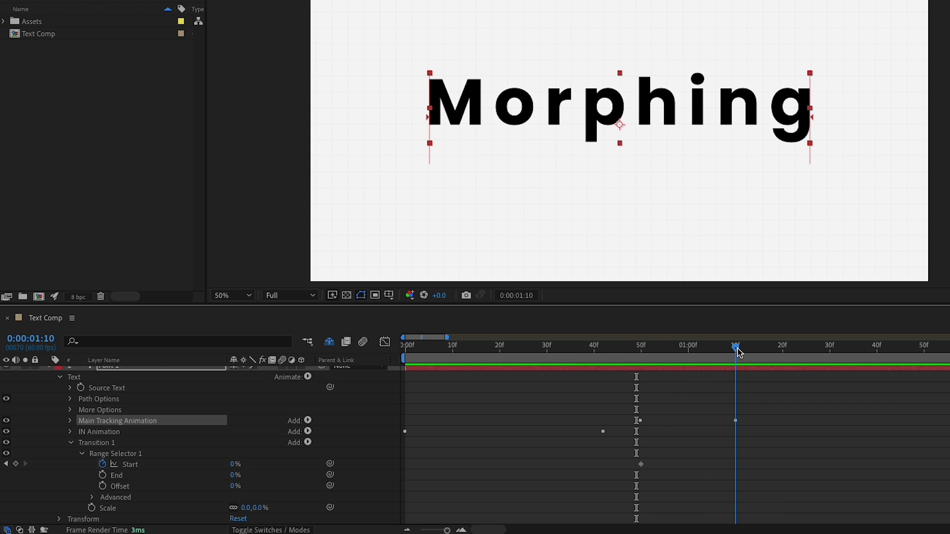
drag(235, 464, 307, 459)
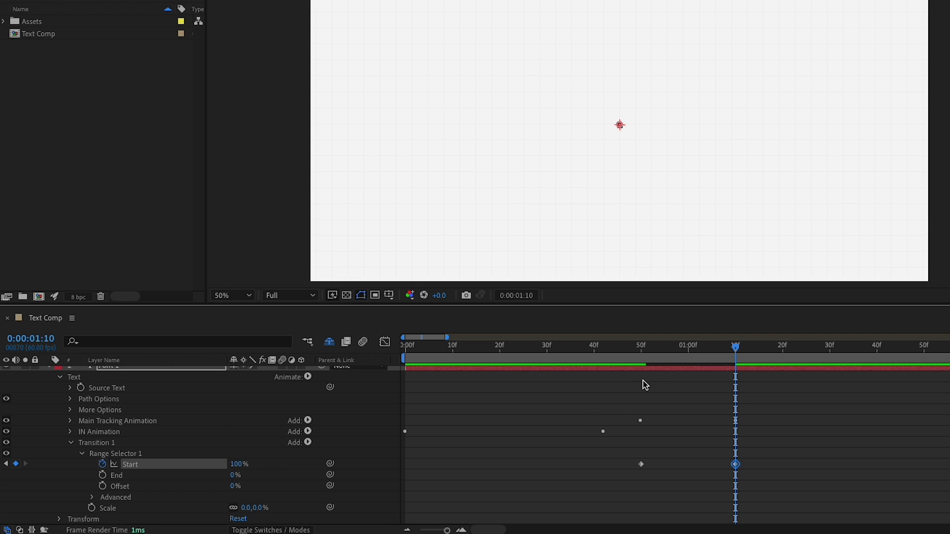
Step: Examine how the letters scale away frame by frame from 0:00:00:50 onward
drag(644, 353, 731, 373)
key(j)
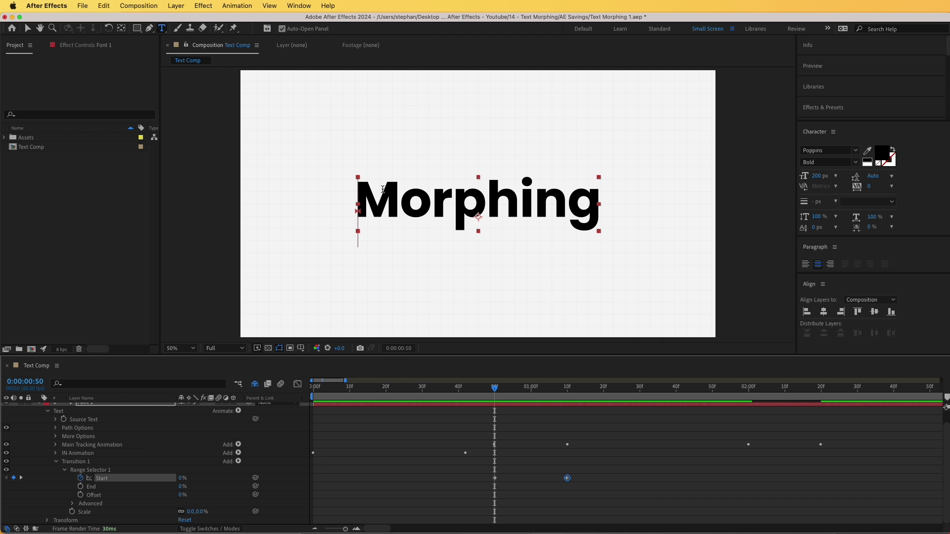
key(Page_Down)
key(Page_Down)
key(Page_Down)
key(Page_Down)
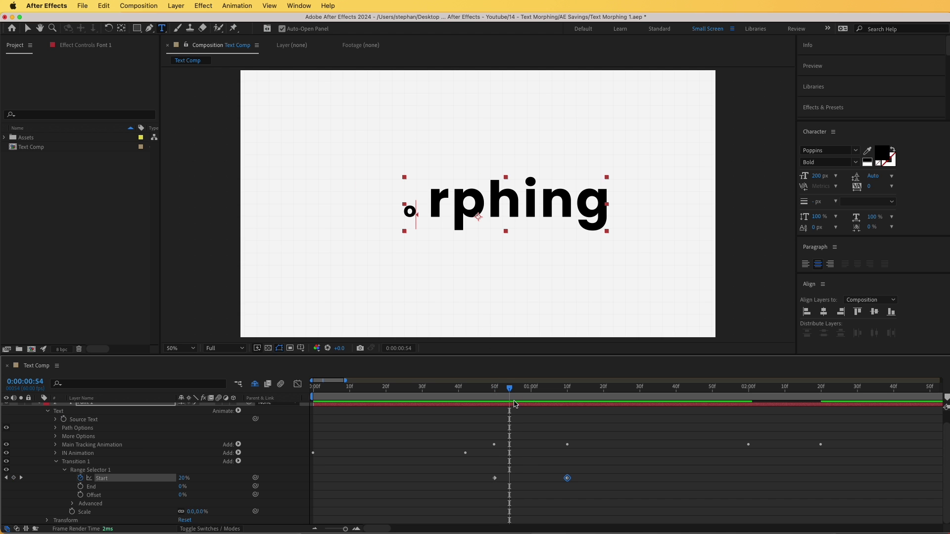
mouse_move(511, 391)
mouse_down()
mouse_move(534, 390)
mouse_move(520, 390)
mouse_up()
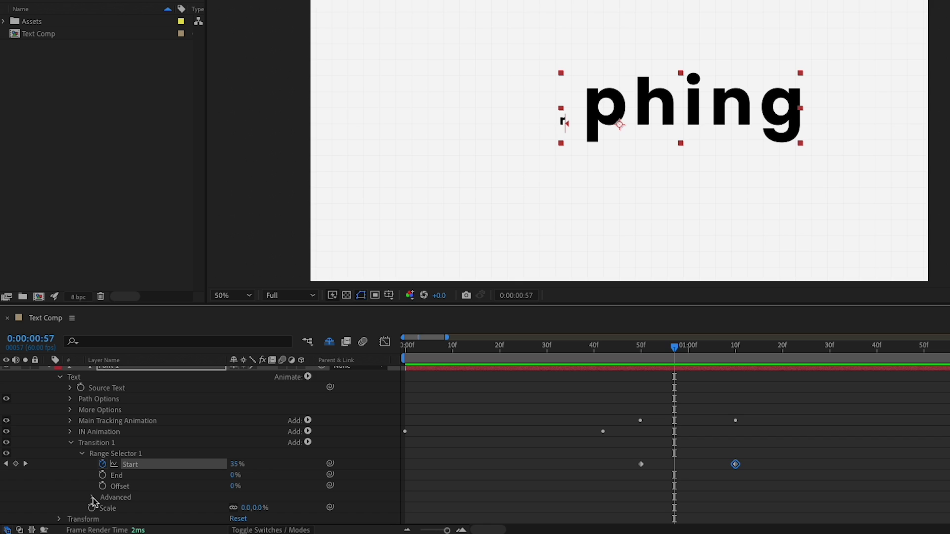
Step: Set Smoothness to 0% in the Advanced options of Transition 1's Range Selector and preview the letters' disappearance
click(93, 498)
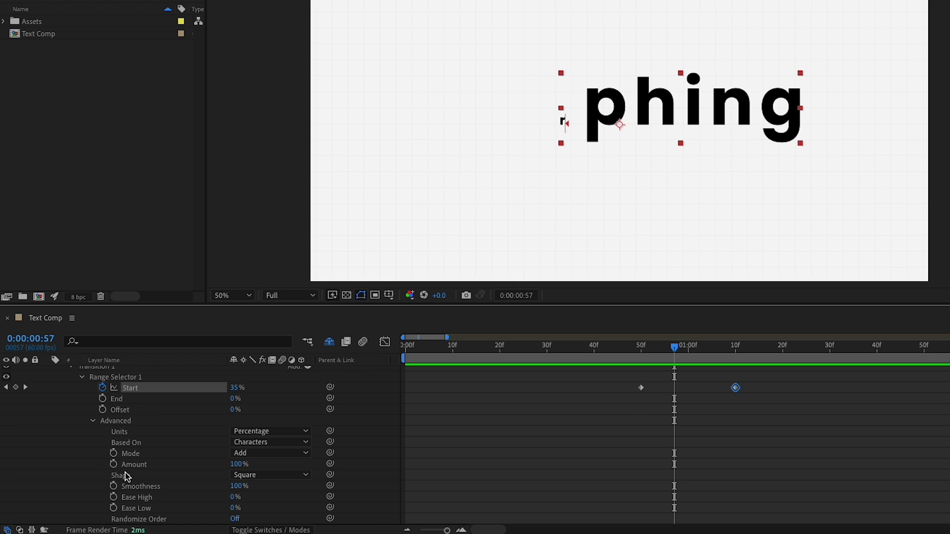
click(139, 487)
click(236, 486)
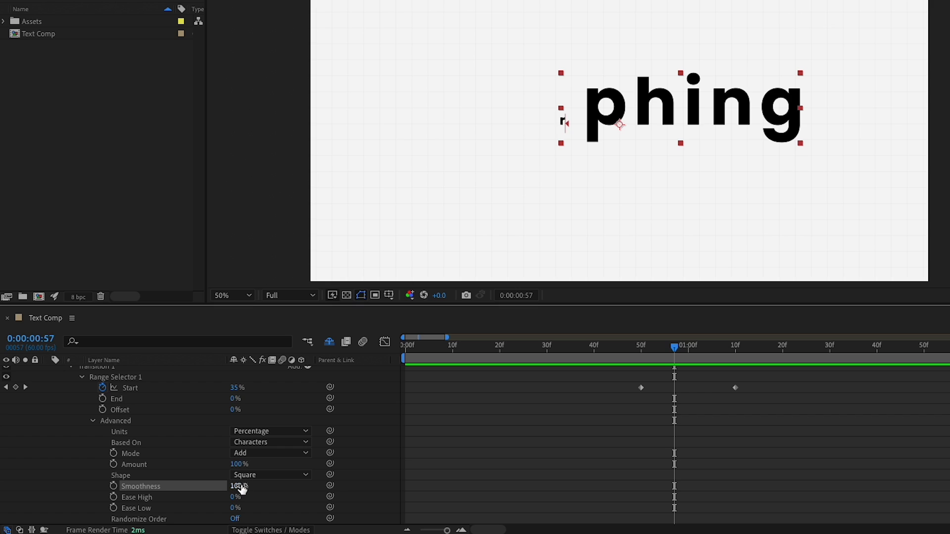
text(0)
key(Return)
drag(674, 372, 709, 373)
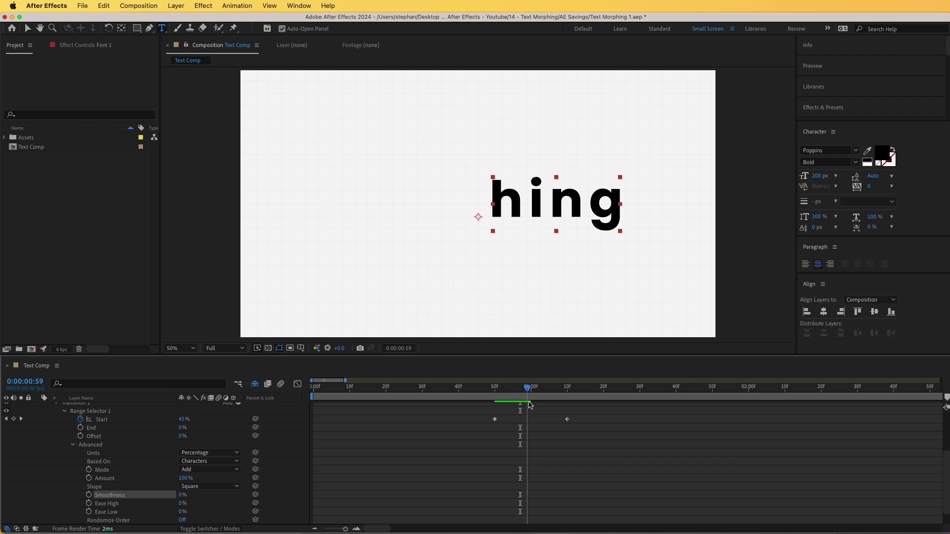
drag(545, 408, 562, 411)
key(space)
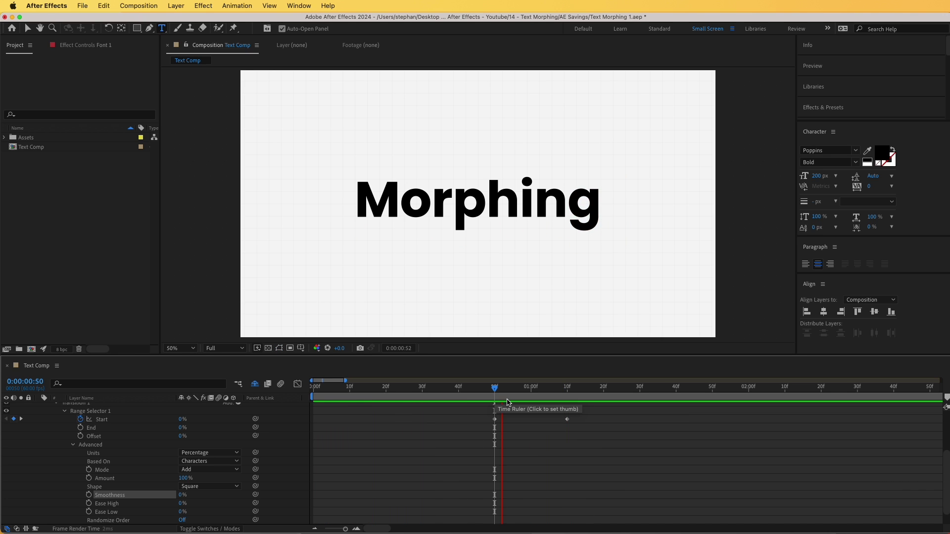
Step: Collapse and duplicate the Font 1 layer, then expand the copy's properties
click(39, 415)
click(39, 416)
key(Return)
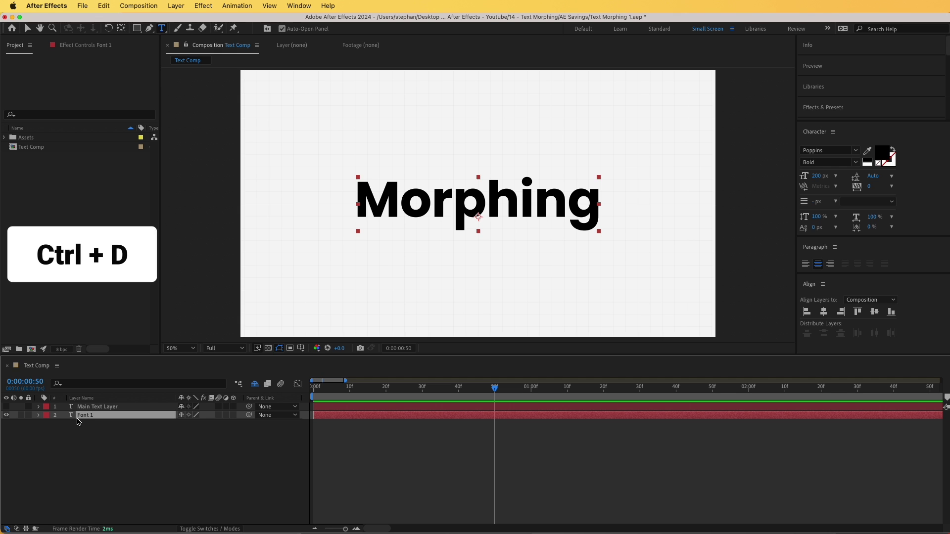
key(ctrl+d)
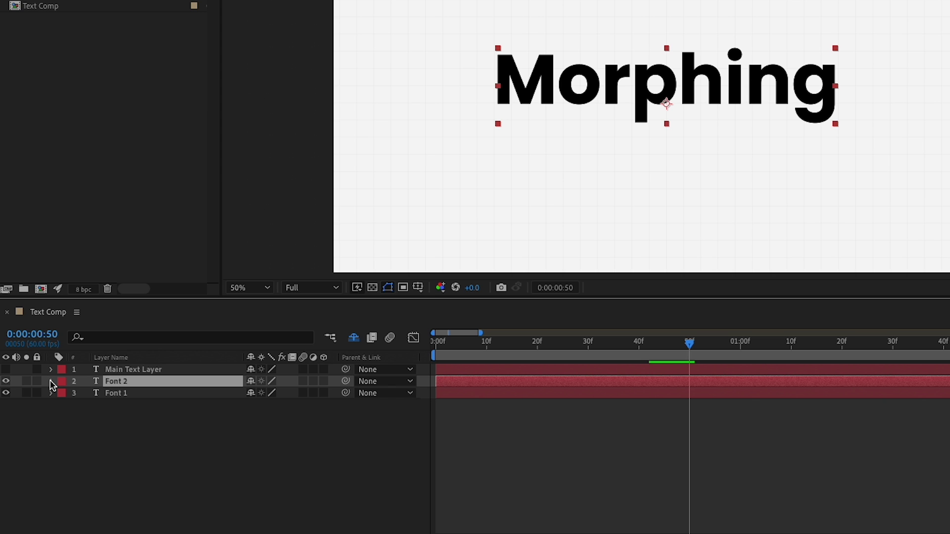
click(38, 416)
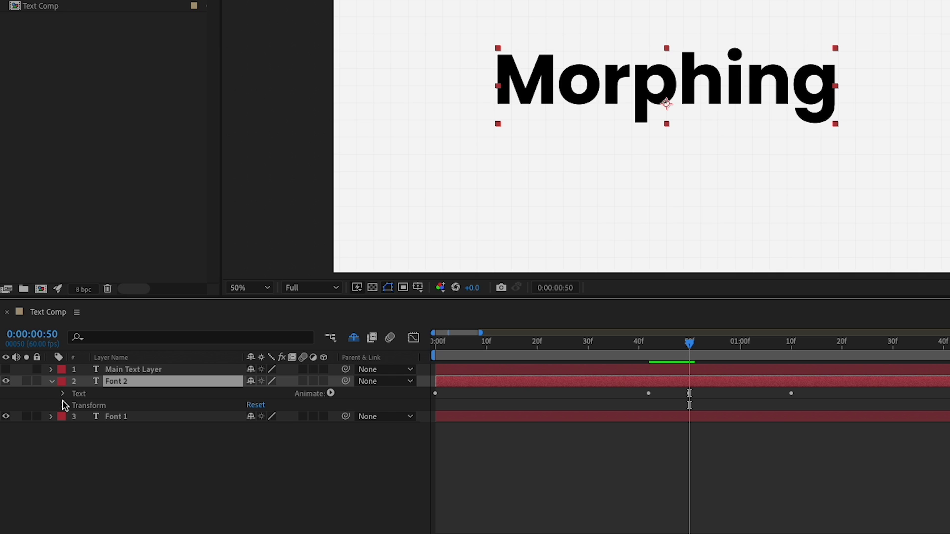
Step: Expand Font 2's text properties and delete its IN Animation animator, keeping Main Tracking Animation and Transition 1
click(64, 394)
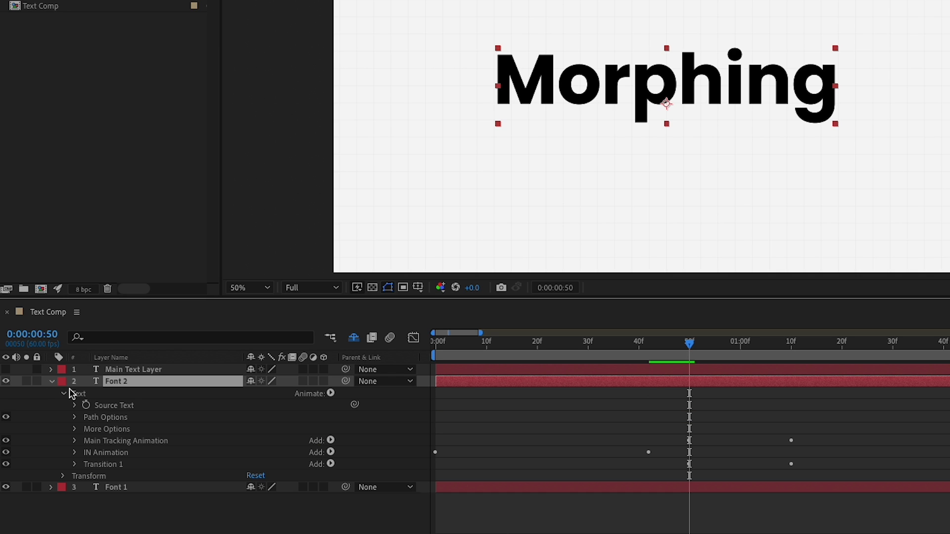
click(94, 441)
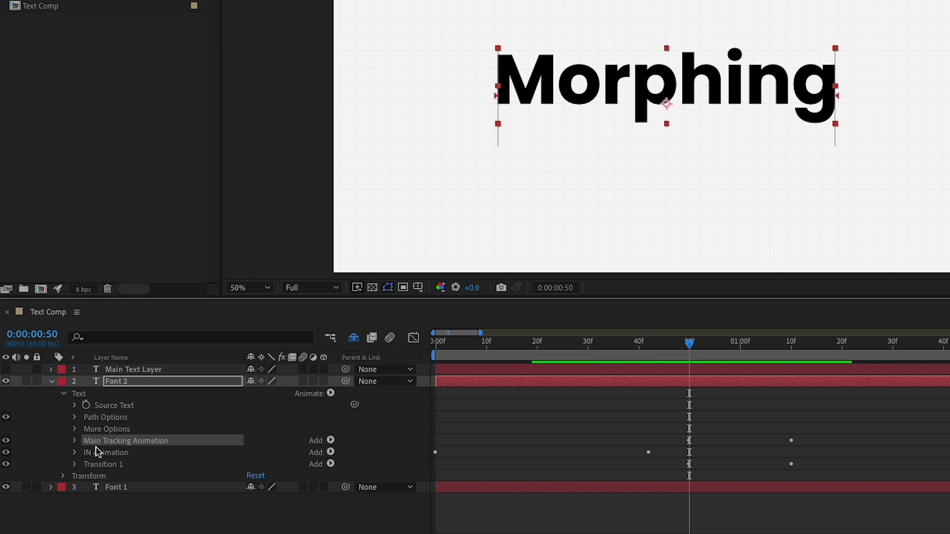
click(101, 452)
click(103, 443)
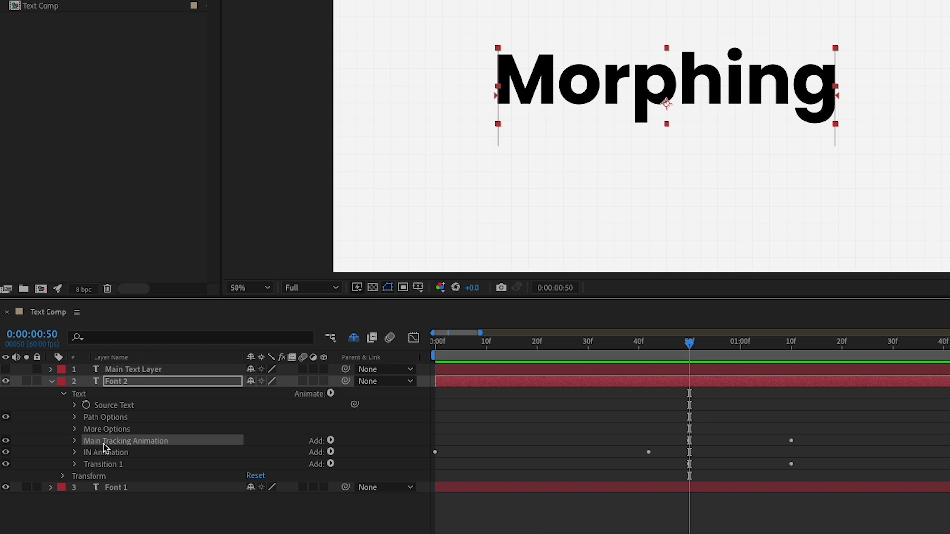
click(107, 453)
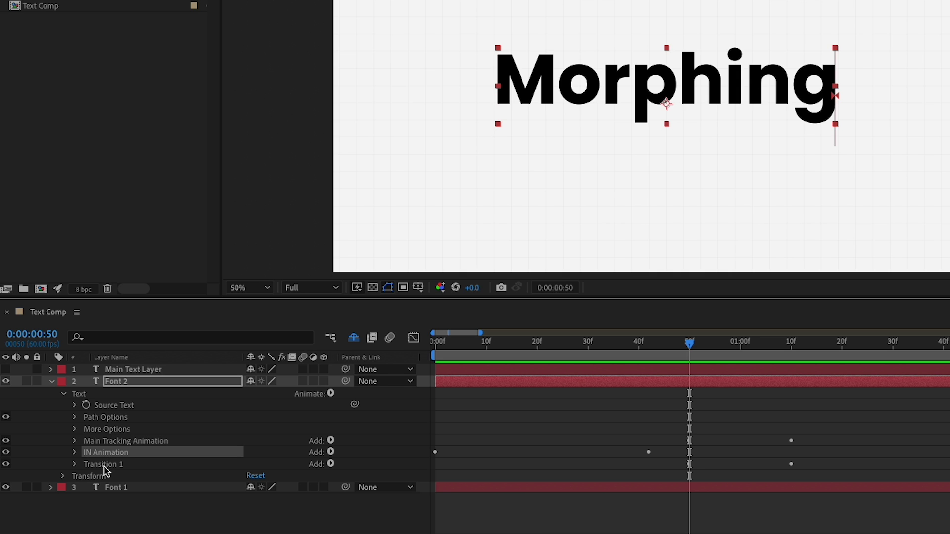
click(105, 465)
click(95, 452)
key(Delete)
key(Delete)
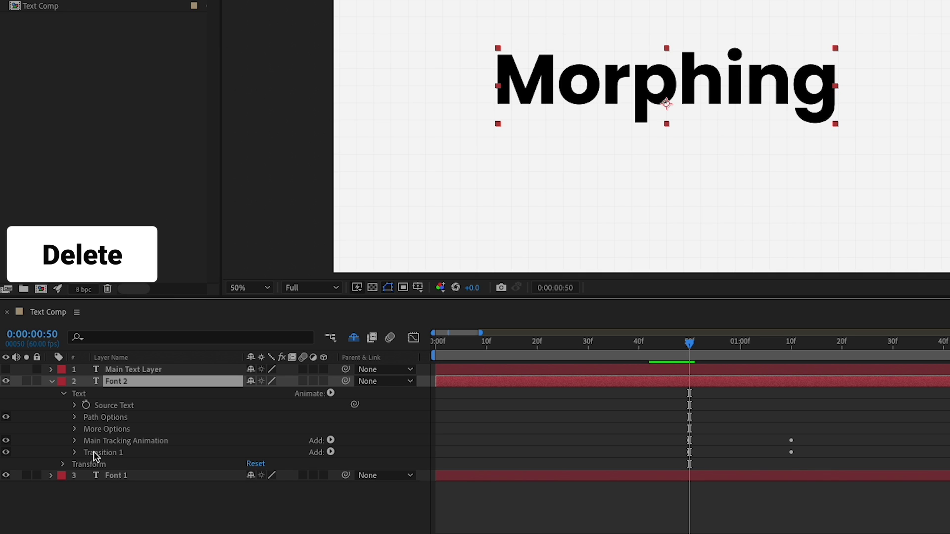
Step: Change the Font 2 text to FreightDisp Pro Medium
click(97, 454)
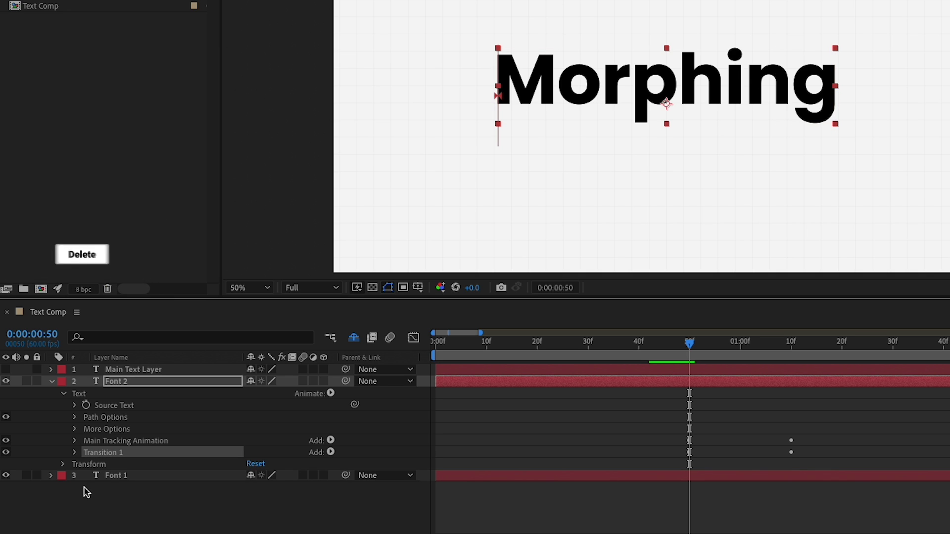
click(127, 384)
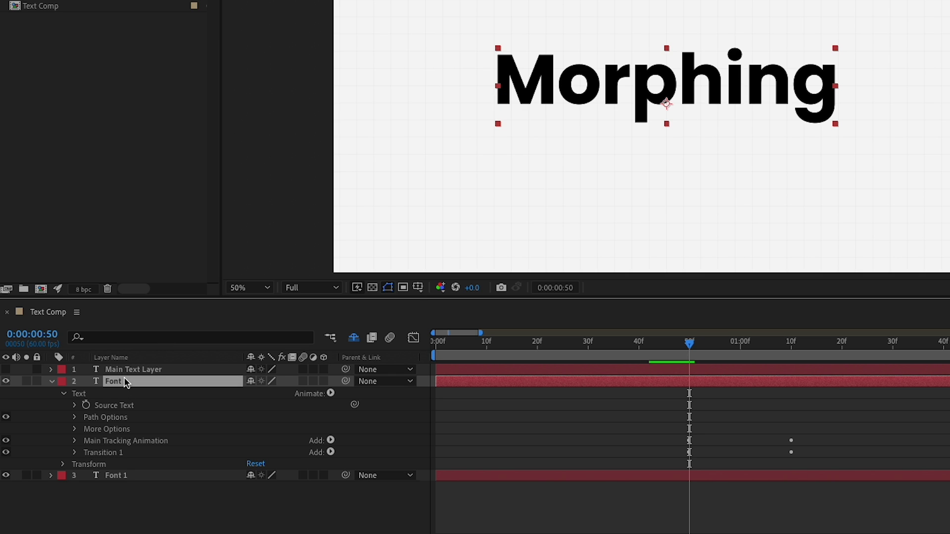
double_click(123, 381)
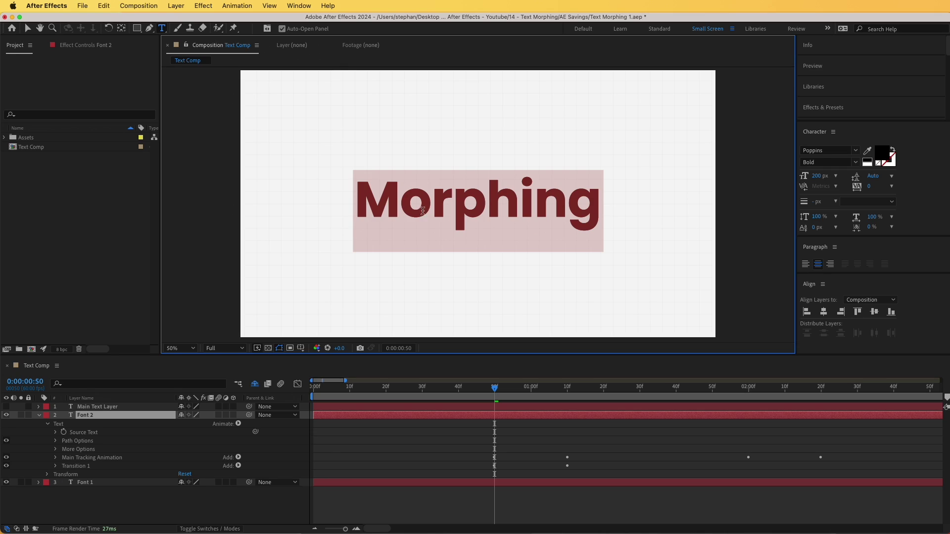
click(827, 151)
text(fre)
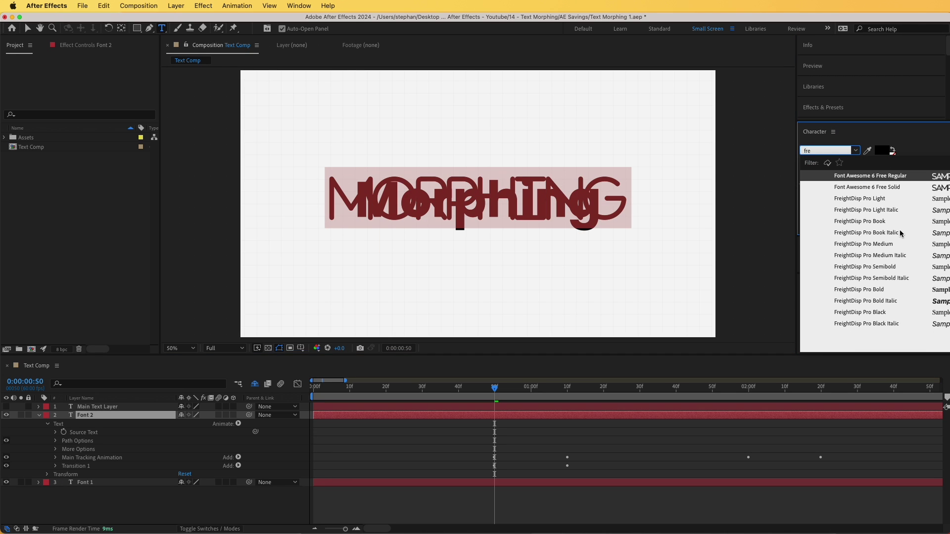
click(881, 245)
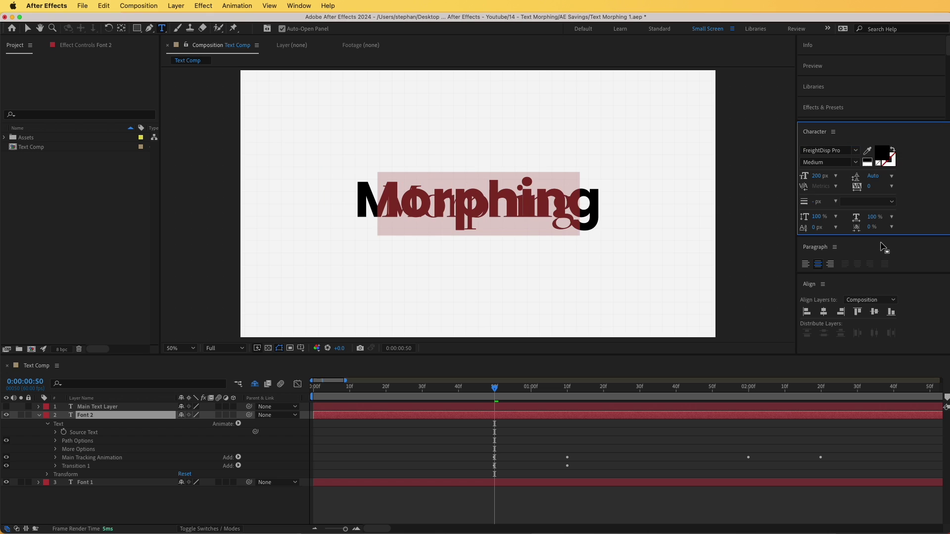
click(51, 421)
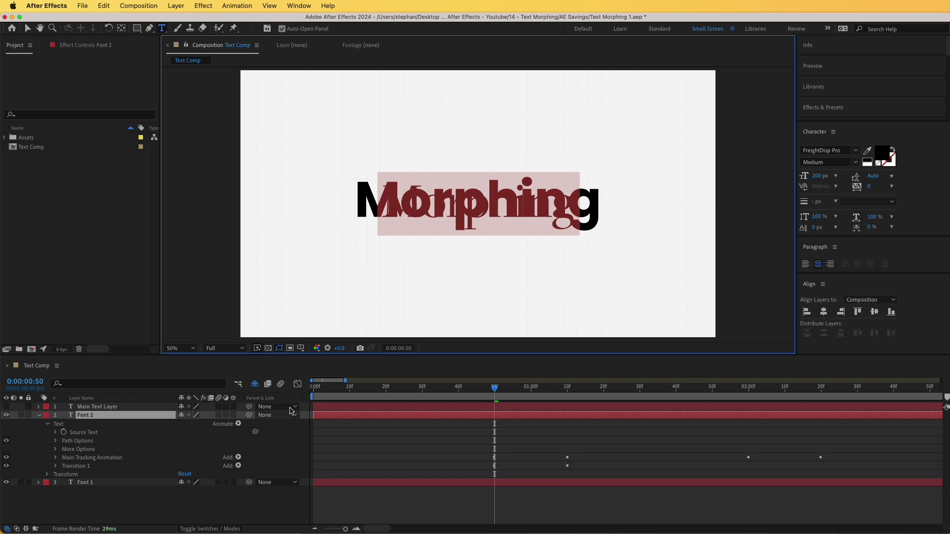
Step: Set the Font 2 text size to 226 px and hide the Font 1 layer
drag(820, 177, 830, 177)
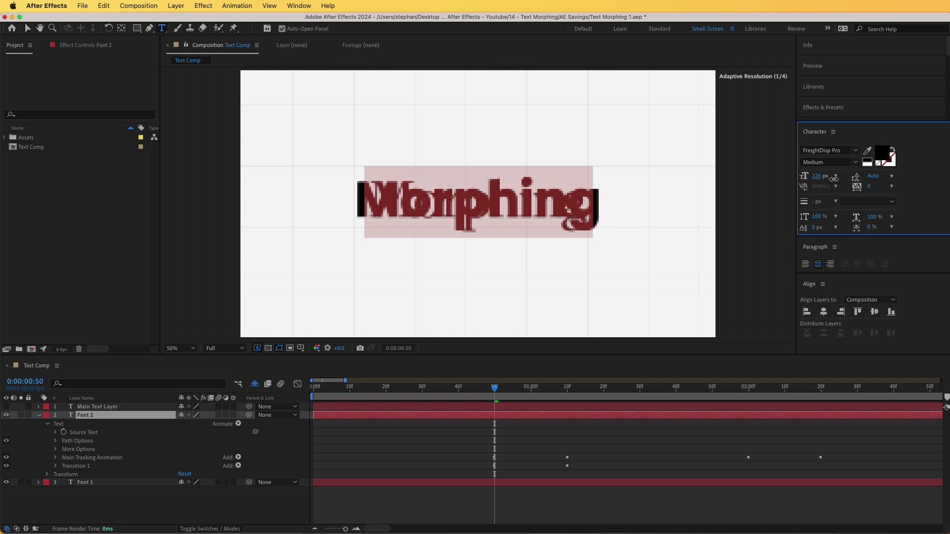
key(slash)
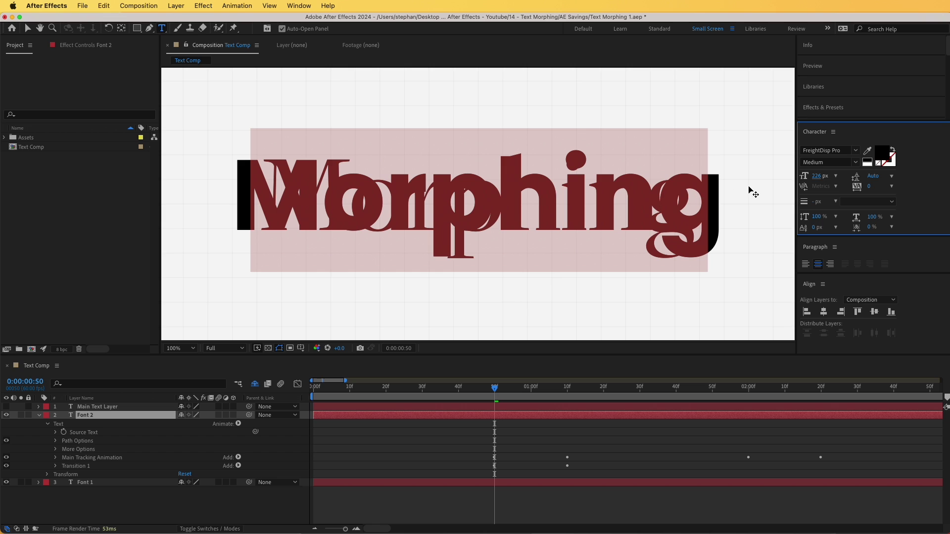
key(F2)
click(6, 483)
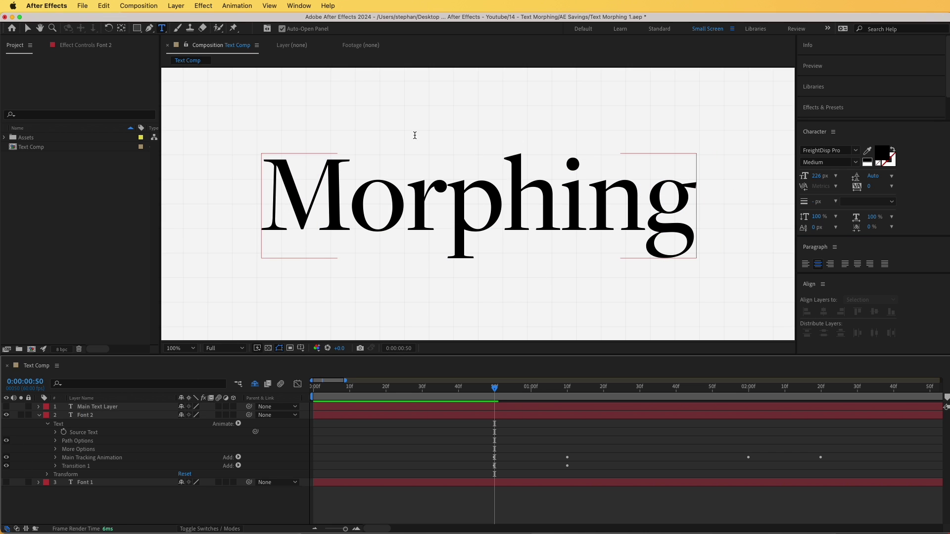
Step: Remove the Start keyframes in Font 2's Transition 1 Range Selector and set Start to 100%
click(62, 477)
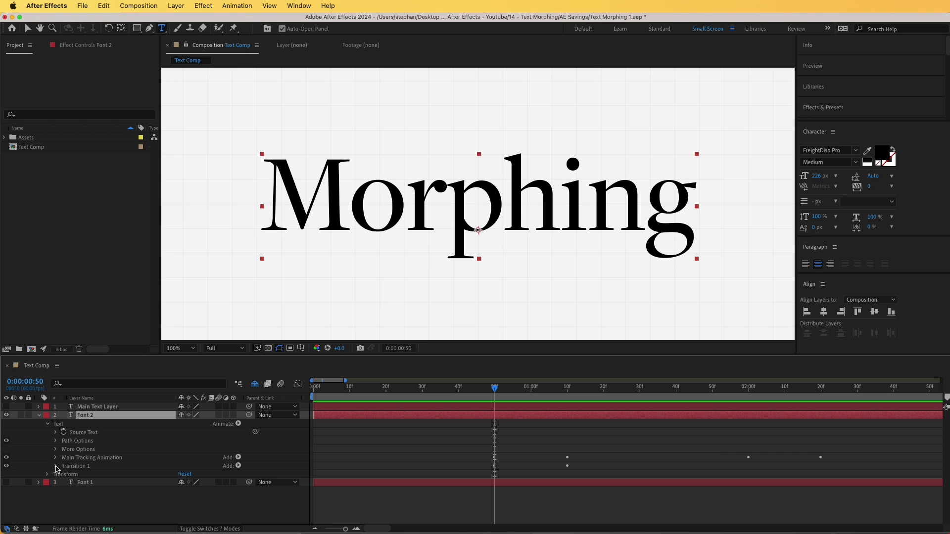
click(56, 467)
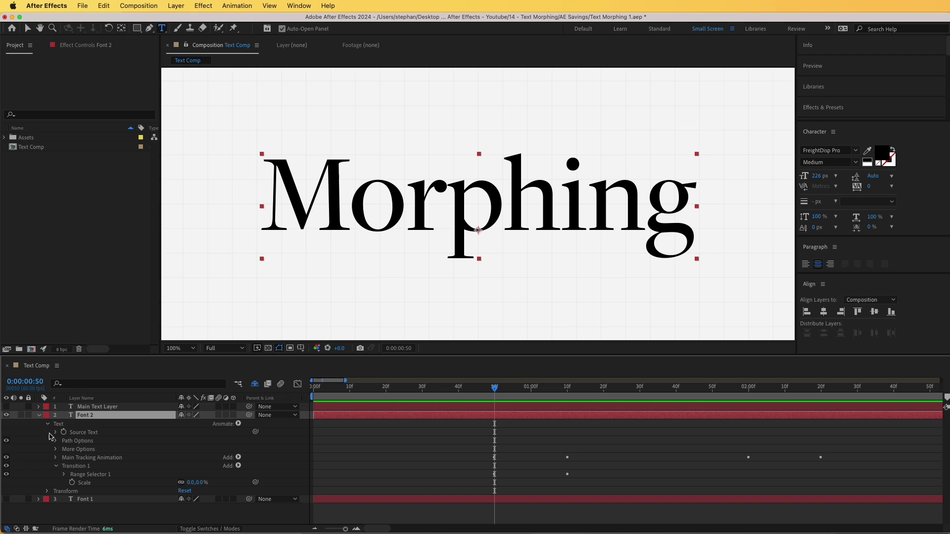
click(71, 476)
click(64, 476)
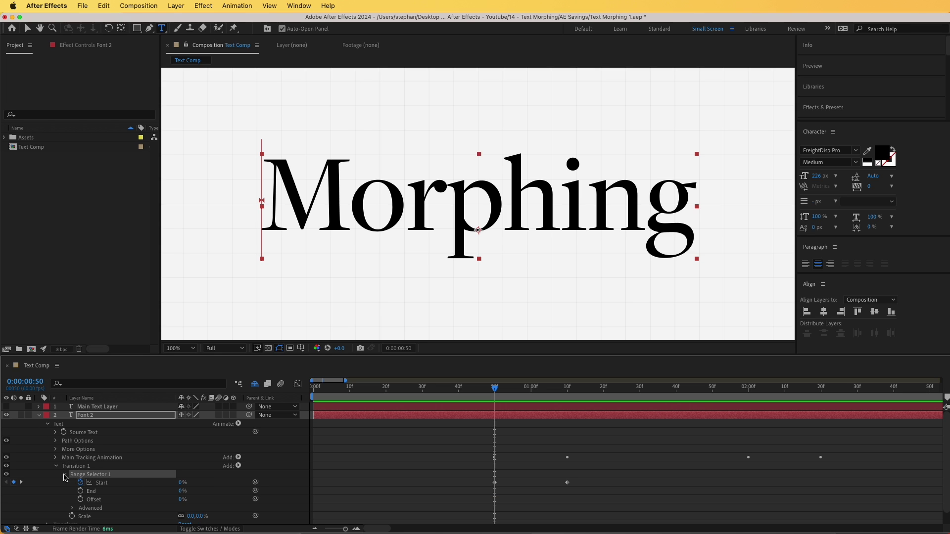
click(101, 483)
mouse_move(494, 387)
mouse_down()
mouse_move(564, 395)
mouse_move(496, 399)
mouse_up()
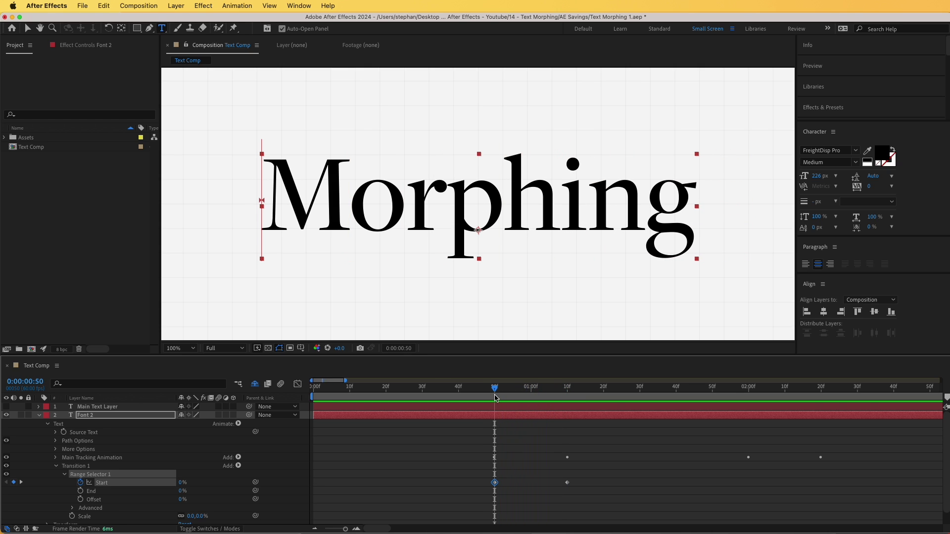
click(80, 482)
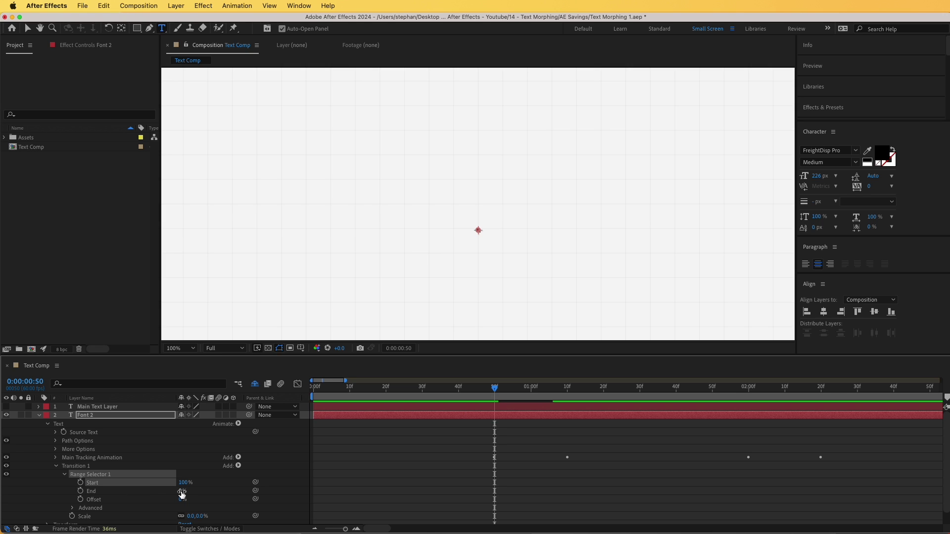
Step: Keyframe Transition 1's Range Selector End at 0% on 0:00:00:50 and 100% on 0:00:01:10
mouse_move(182, 494)
mouse_down()
mouse_move(221, 489)
mouse_move(182, 493)
mouse_up()
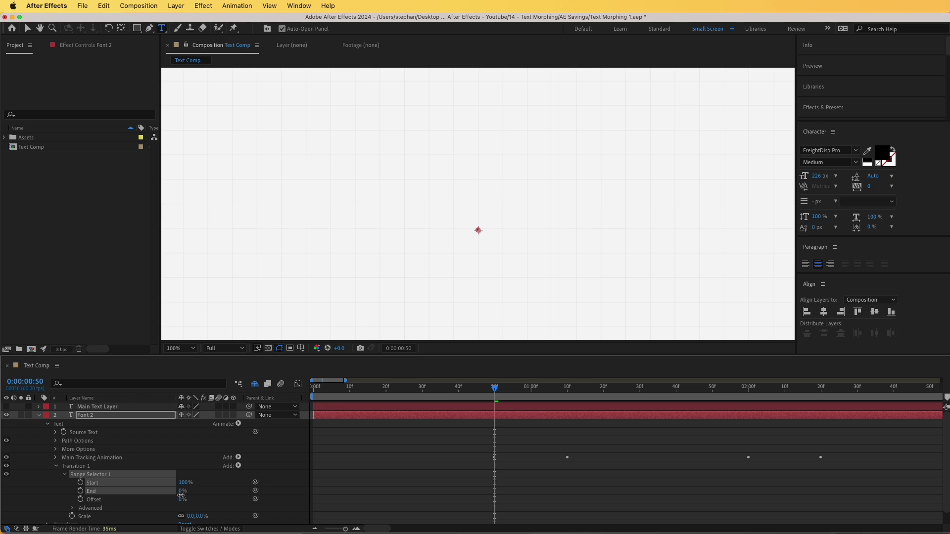
click(80, 492)
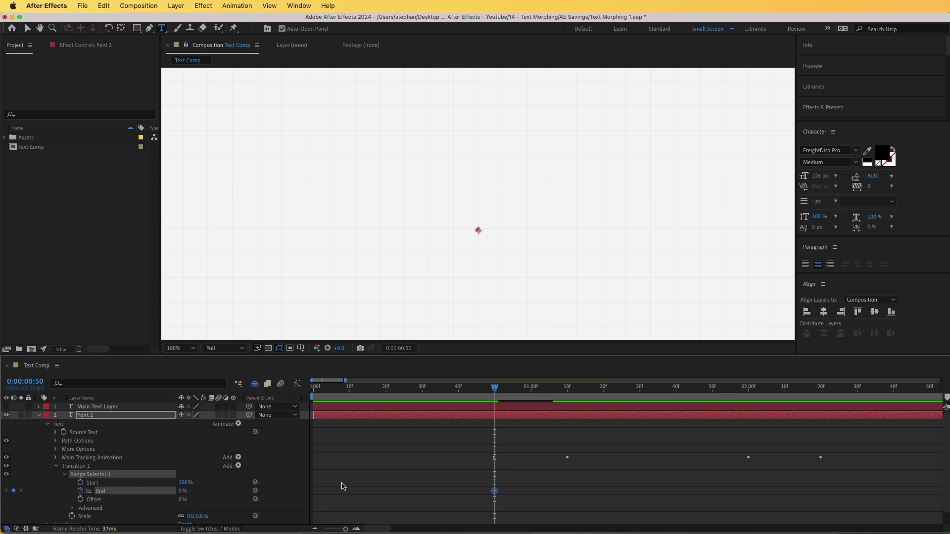
click(566, 394)
click(182, 492)
key(Return)
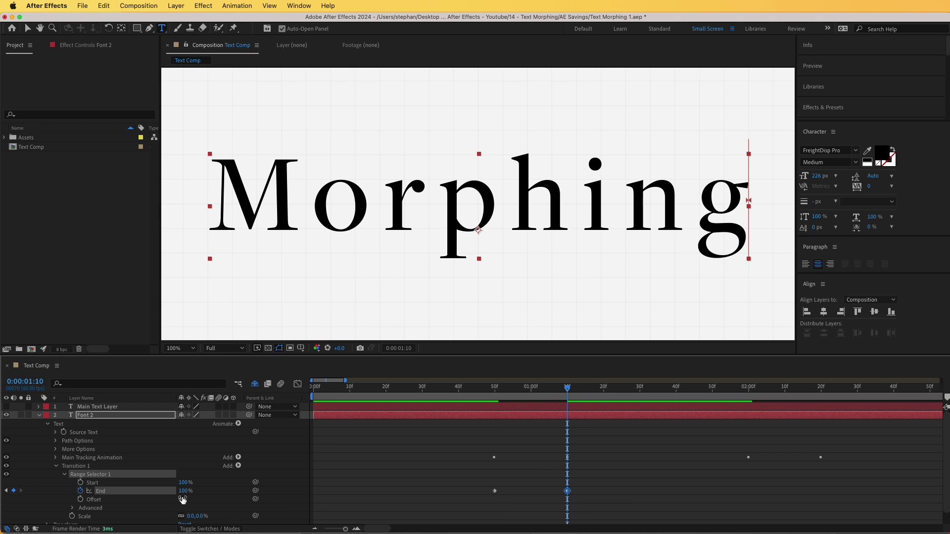
Step: Collapse Font 2, show Font 1 again, and preview the letter switch between the two fonts
click(496, 395)
key(u)
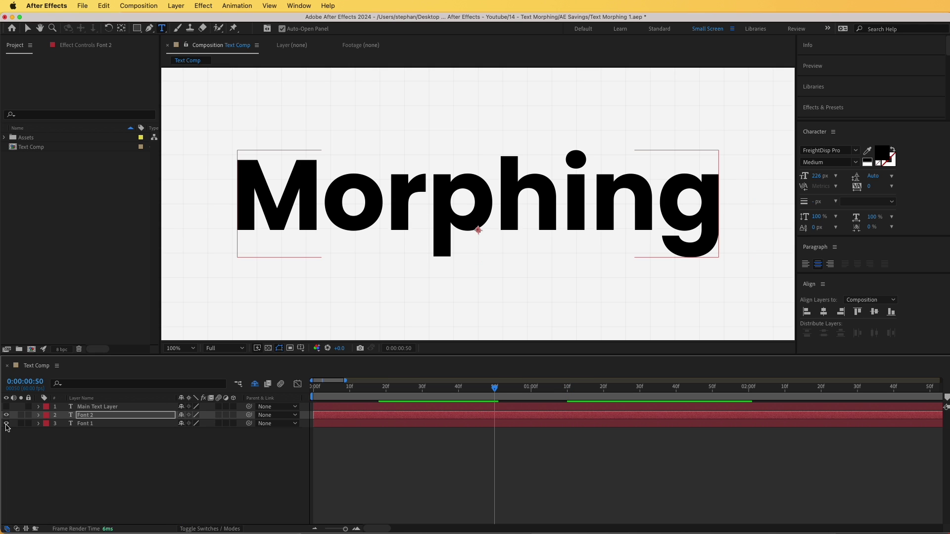
drag(496, 390, 571, 410)
key(space)
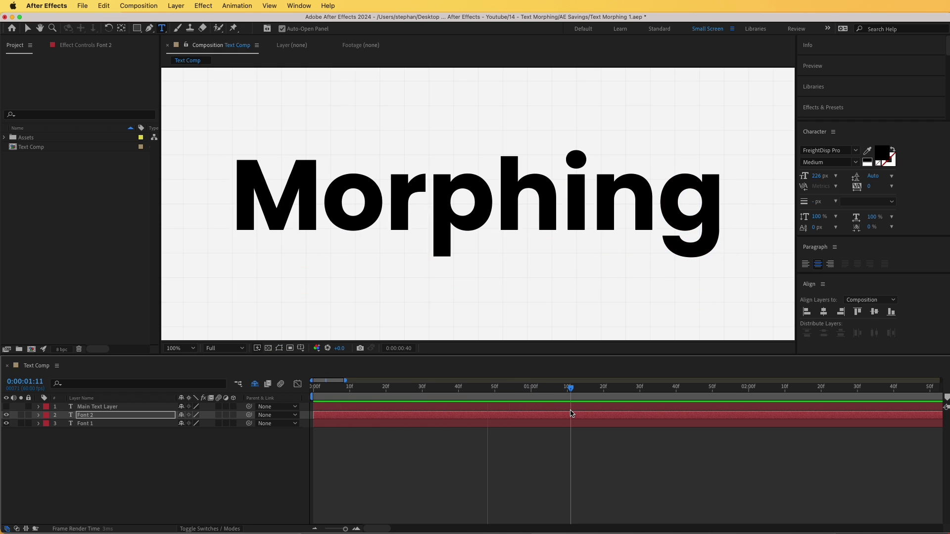
key(space)
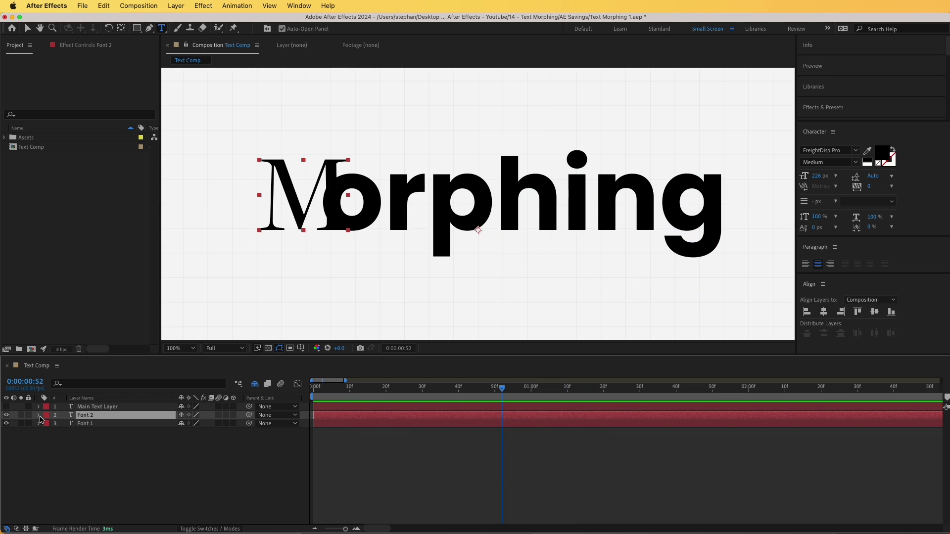
Step: Collapse Transition 1 on Font 2 and expand its Main Tracking Animation properties
click(39, 415)
click(82, 453)
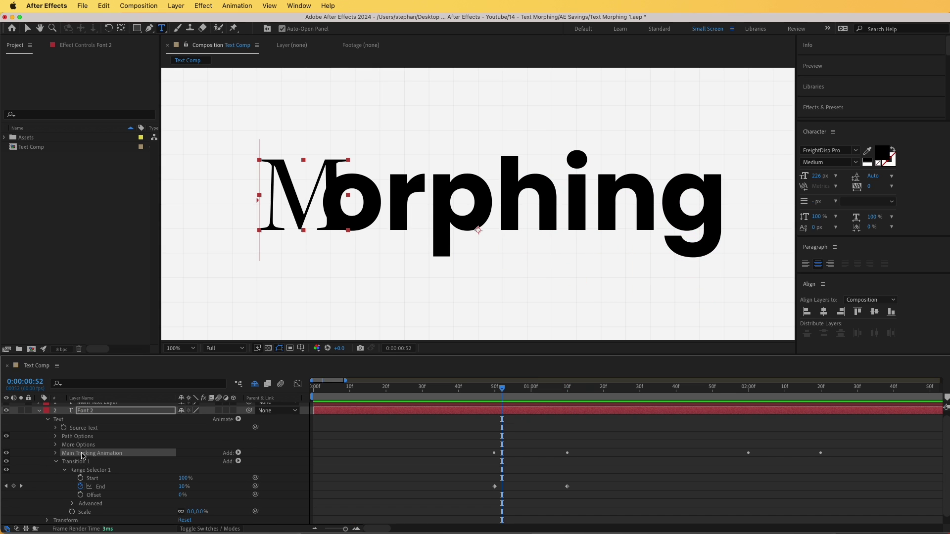
click(55, 462)
click(56, 458)
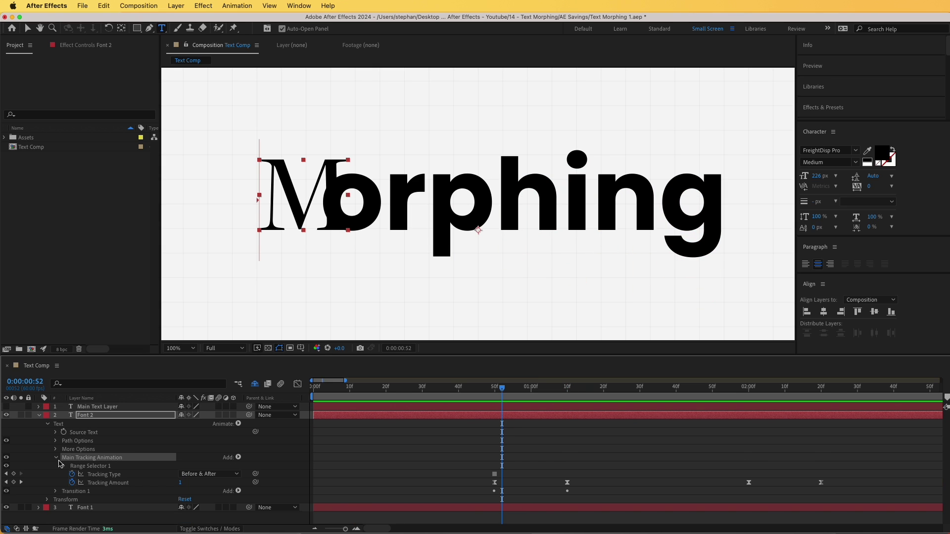
Step: Try a higher Tracking Amount at 0:00:00:52 to line the serif M up with the bold letters, and undo it
mouse_move(495, 390)
mouse_down()
mouse_move(502, 396)
mouse_move(491, 400)
mouse_move(502, 400)
mouse_up()
drag(181, 483, 188, 483)
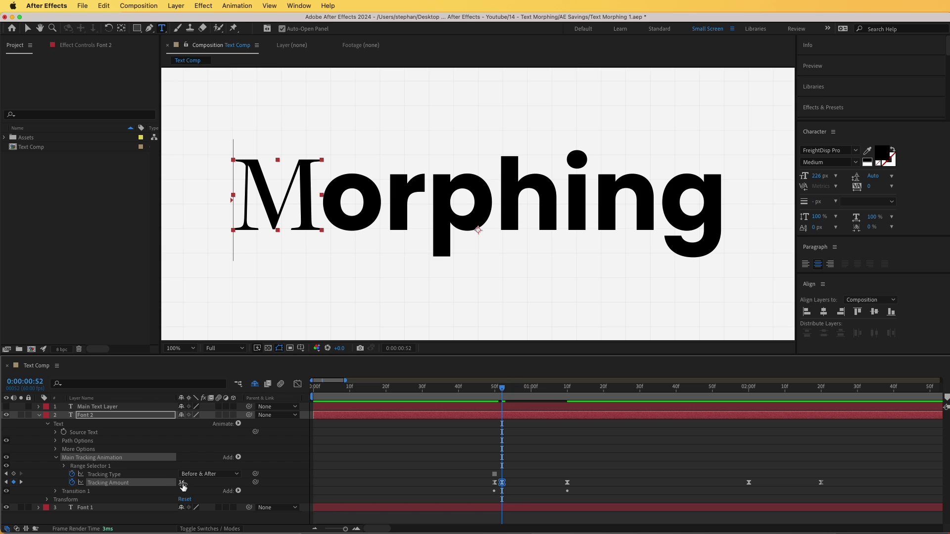
key(super+z)
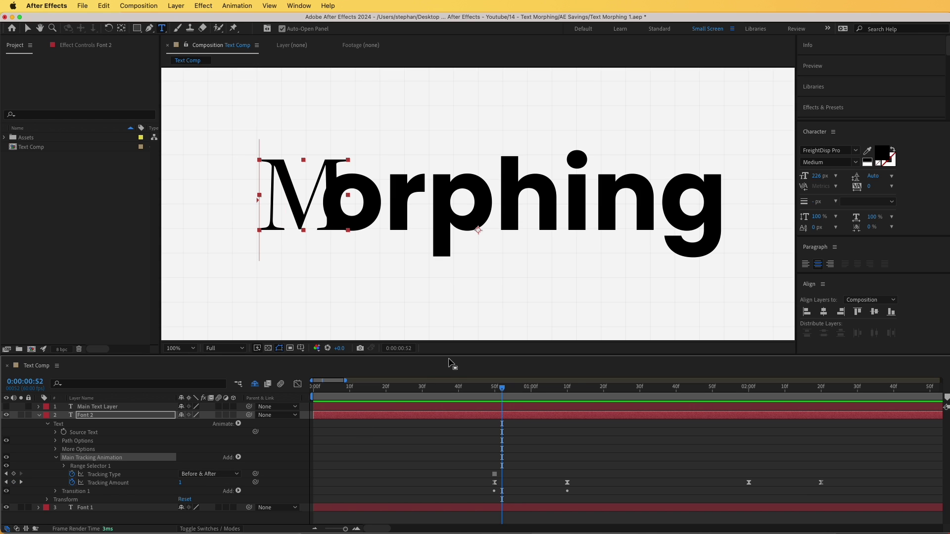
Step: Set Font 2's Tracking Amount to 18 at 0:00:00:50, raise it at the 0:00:01:10 keyframe, and preview the transition
click(494, 389)
click(181, 483)
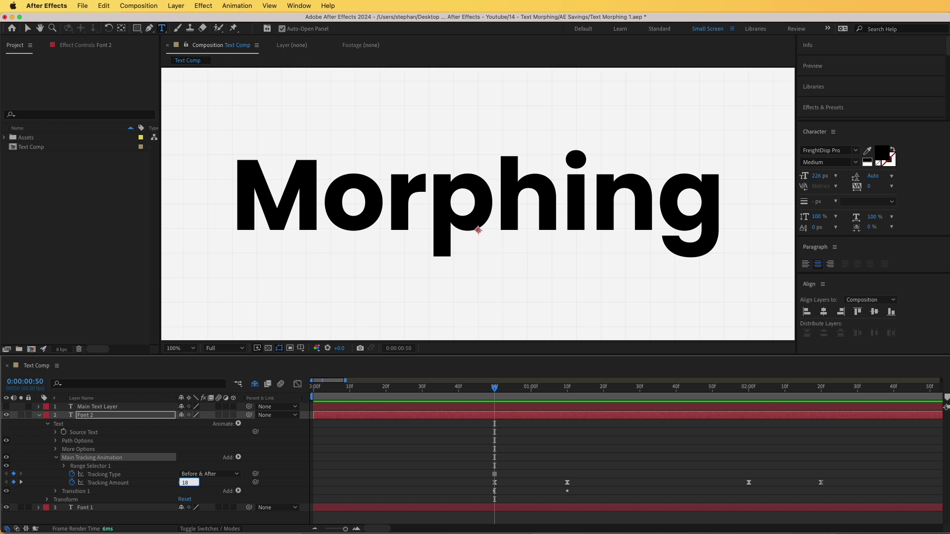
text(18)
key(Return)
key(space)
key(space)
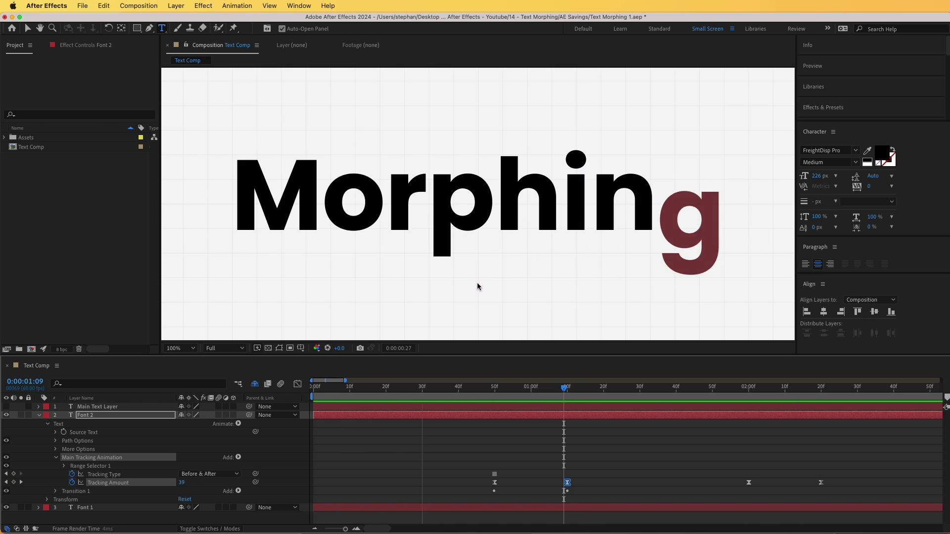
key(space)
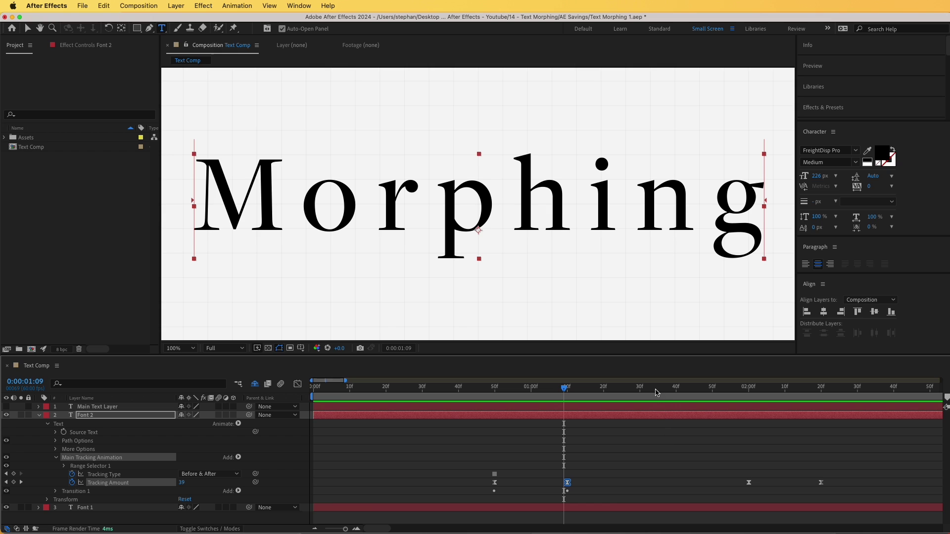
Step: Move to the tracking keyframe at 0:00:02:00, duplicate Font 2's Transition 1 animator, and expand the copy
key(k)
click(56, 458)
click(76, 467)
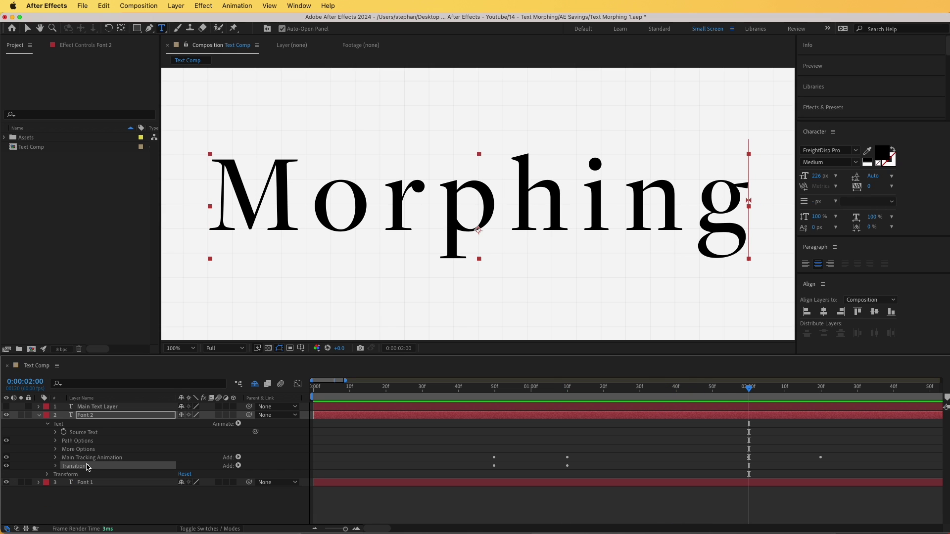
key(ctrl+d)
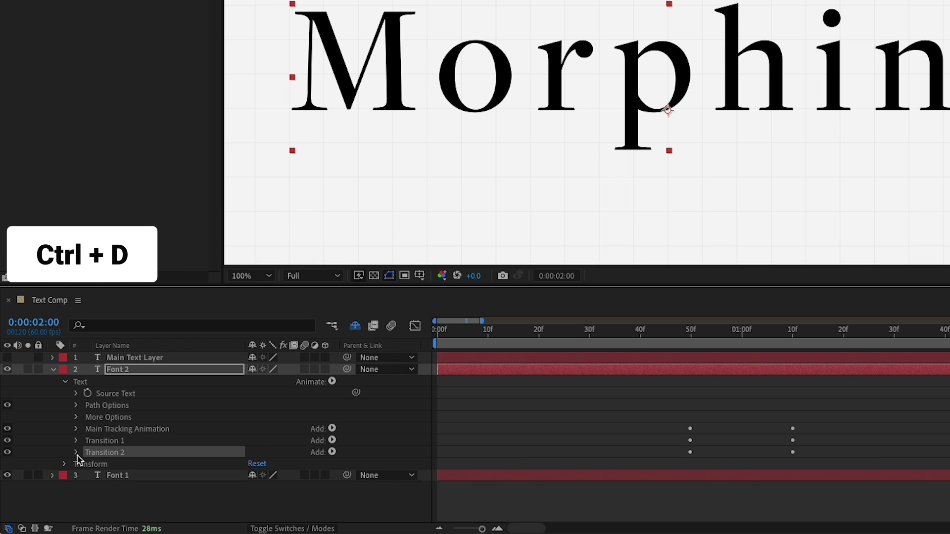
click(76, 453)
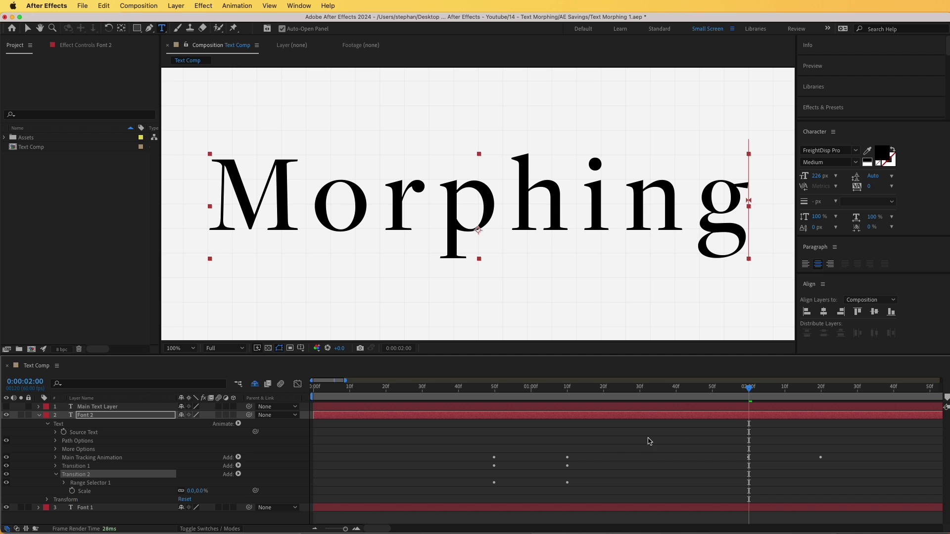
Step: In Font 2's Transition 2, replace the End animation with Start keyframes, 0% at 0:00:02:00 and higher at 0:00:02:20, with End at 0%
click(66, 484)
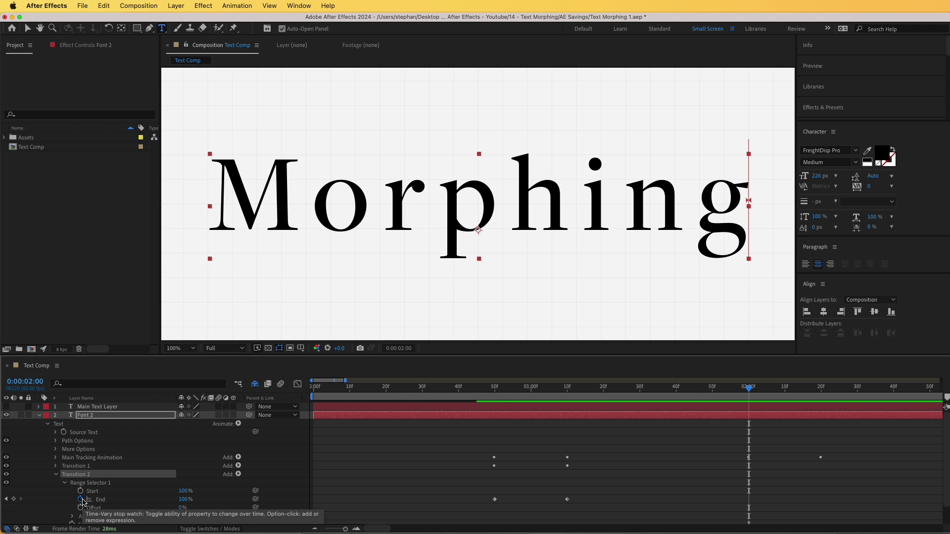
click(80, 492)
drag(184, 492, 125, 492)
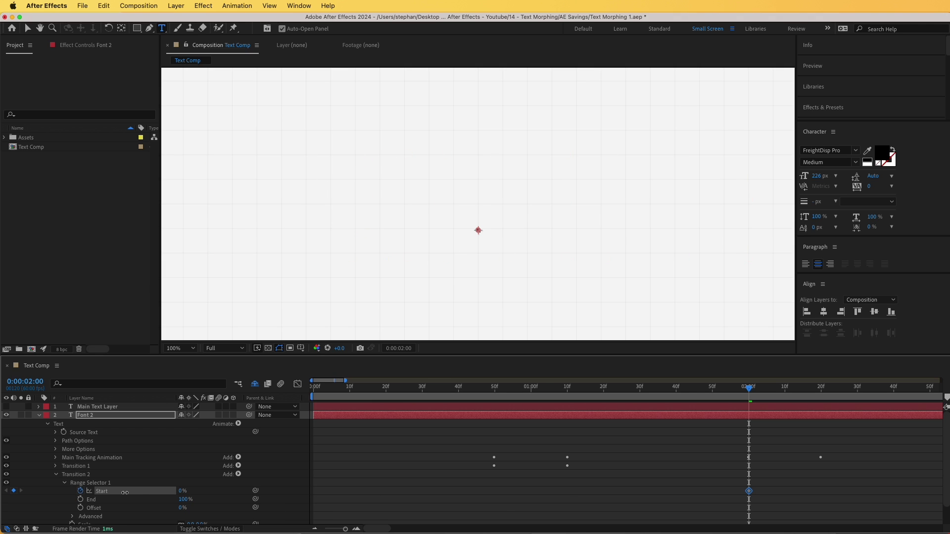
drag(185, 500, 232, 493)
click(821, 389)
drag(754, 389, 818, 402)
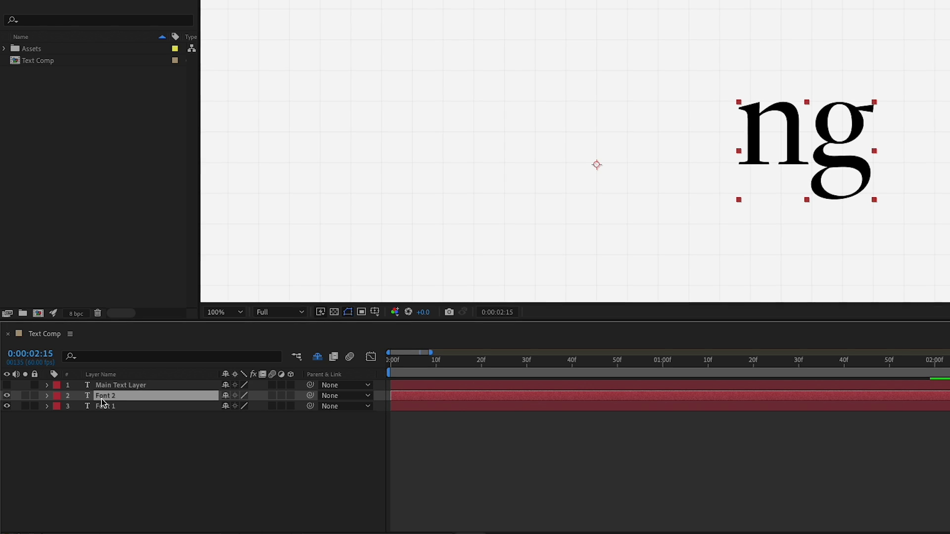
Step: Duplicate the Font 2 layer and set the copy's font to Darker Grotesque Bold
key(ctrl+d)
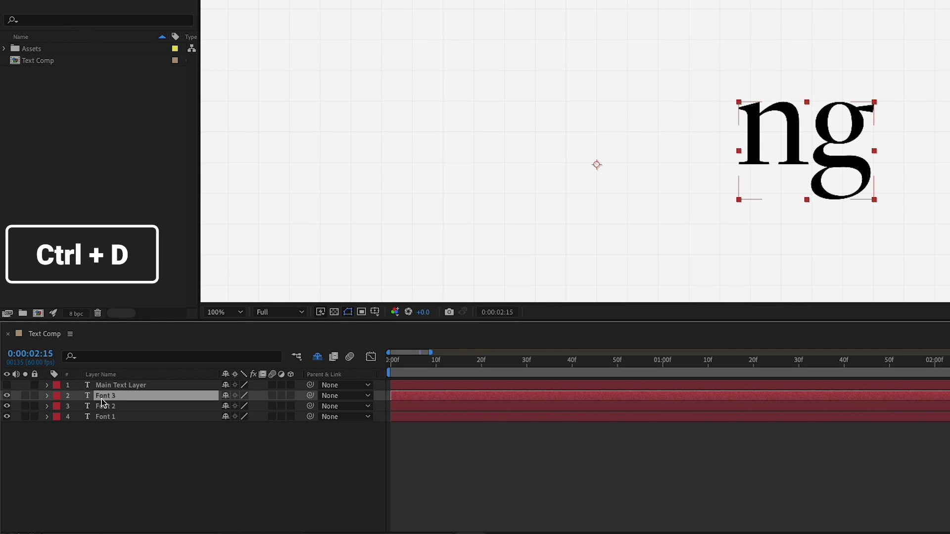
click(47, 396)
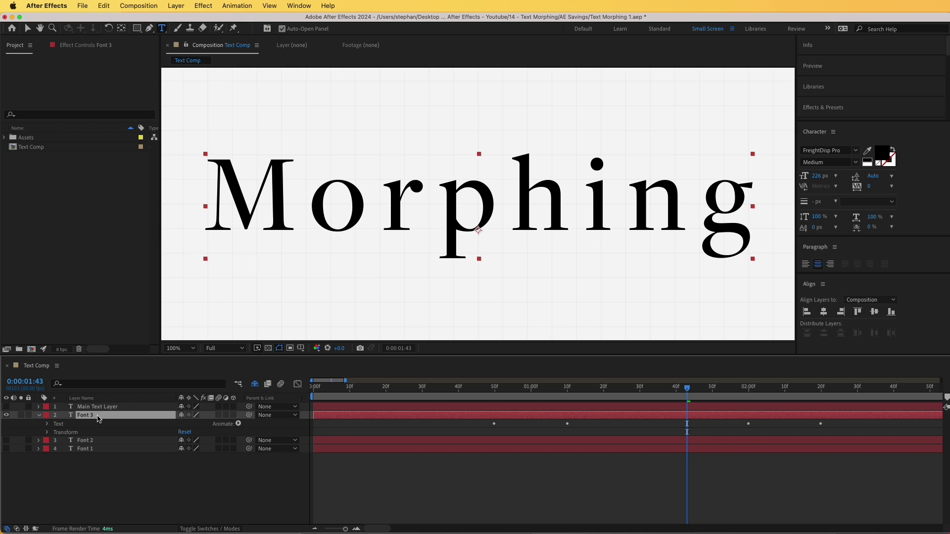
click(809, 152)
text(dar)
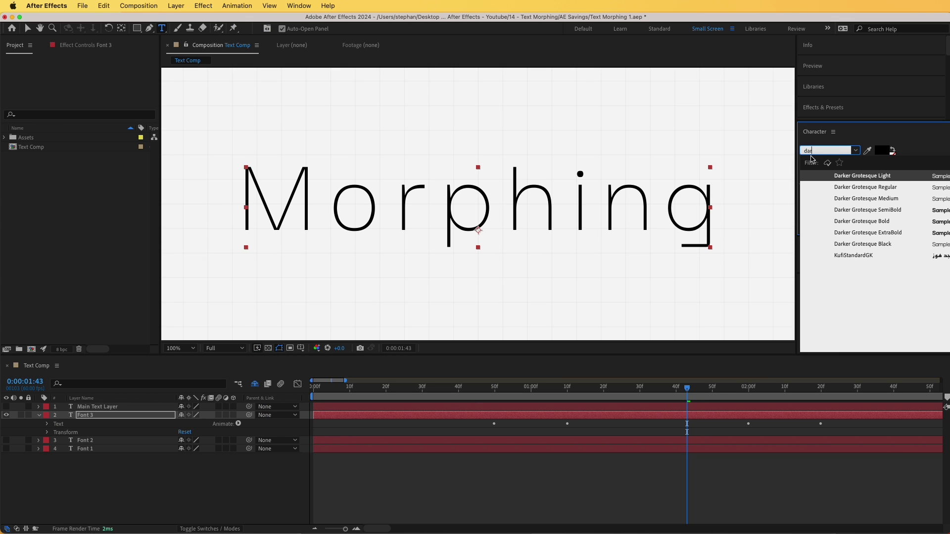
click(866, 221)
click(528, 497)
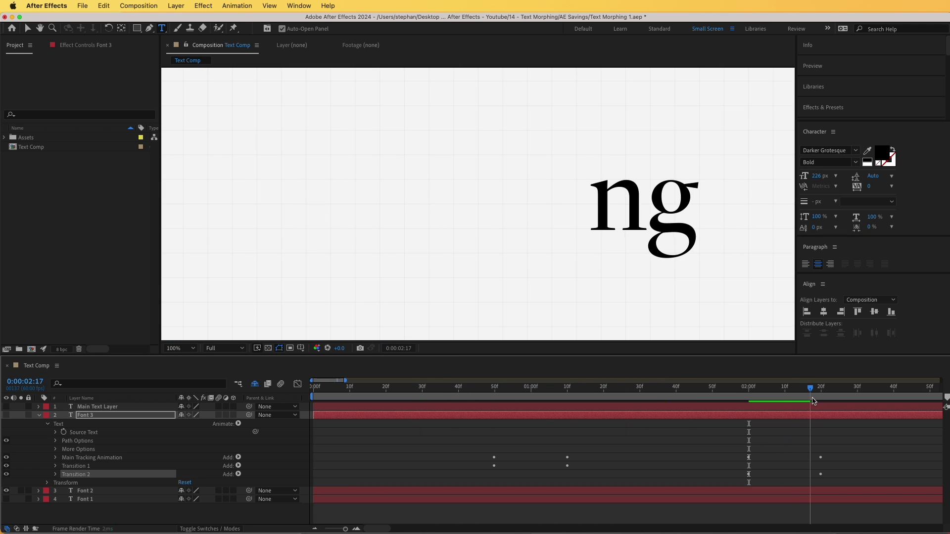
Step: Scrub to 0:00:02:02 in the second transition, show the Font 3 layer and hide Font 2
drag(755, 391, 761, 414)
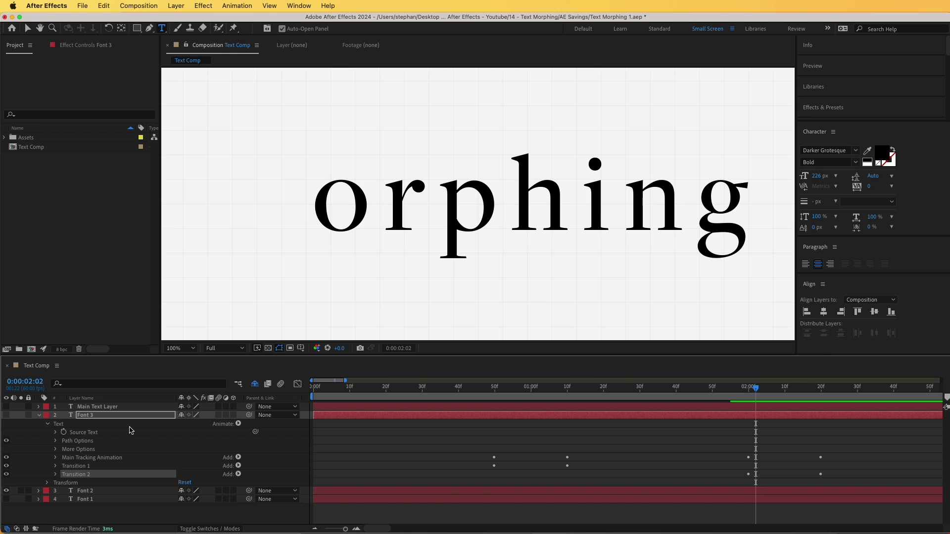
click(6, 415)
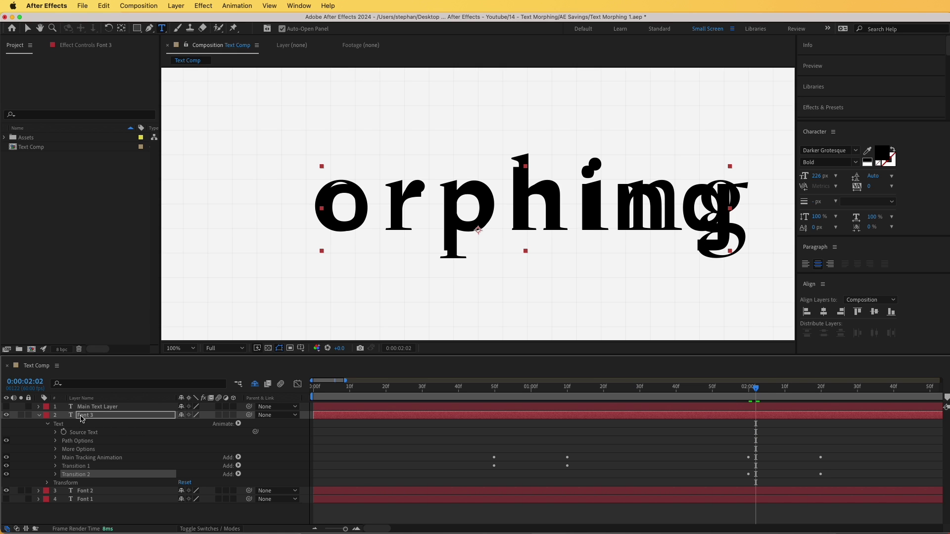
click(8, 495)
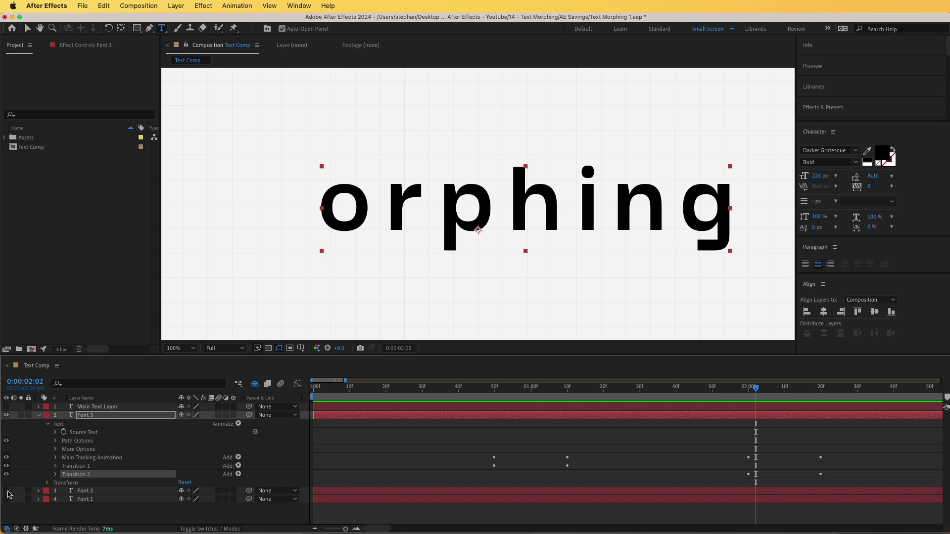
Step: At 0:00:02:00, remove the Start keyframes from Font 3's Transition 2 range selector and set Start to 100%
click(85, 415)
click(749, 388)
key(u)
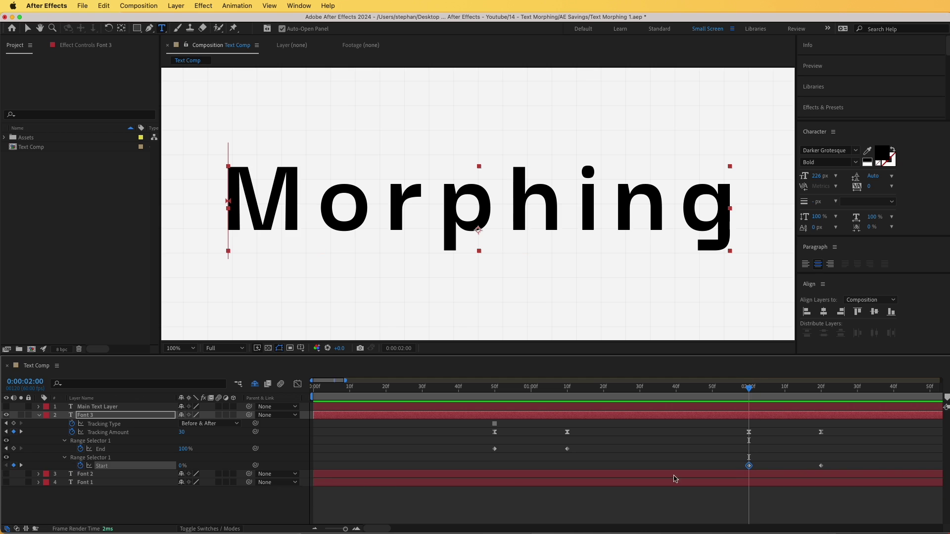
double_click(64, 458)
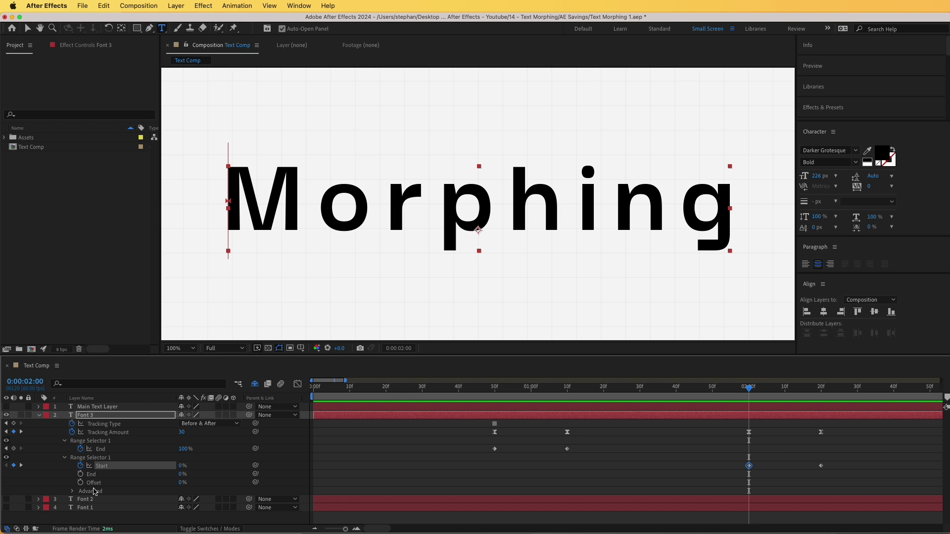
click(80, 465)
drag(182, 466, 235, 466)
Step: Keyframe Transition 2's End on Font 3 at 0% on 0:00:02:00, and raise it at 0:00:02:20 to reveal the whole word
click(91, 475)
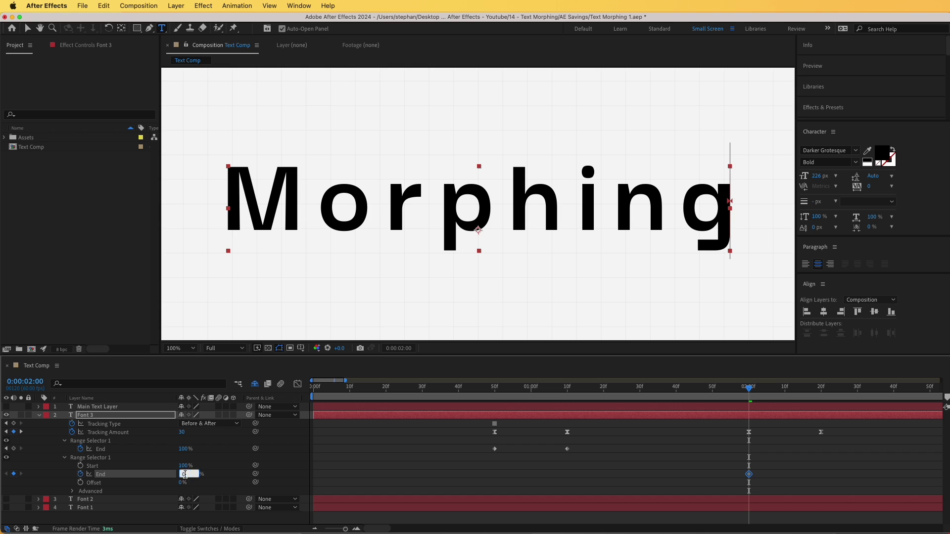
key(Return)
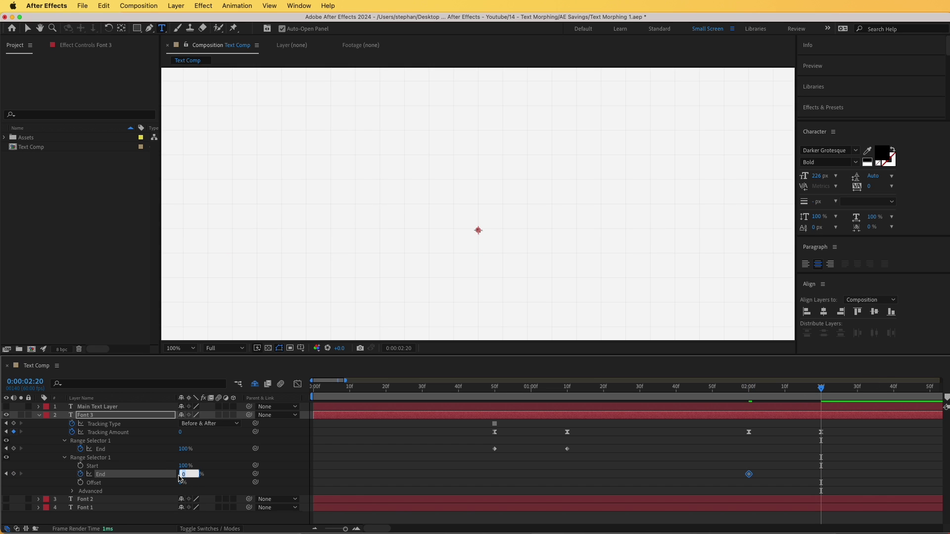
key(Return)
Step: Collapse Font 3, make the Font 2 and Font 1 layers visible again, and preview the full morph
click(39, 415)
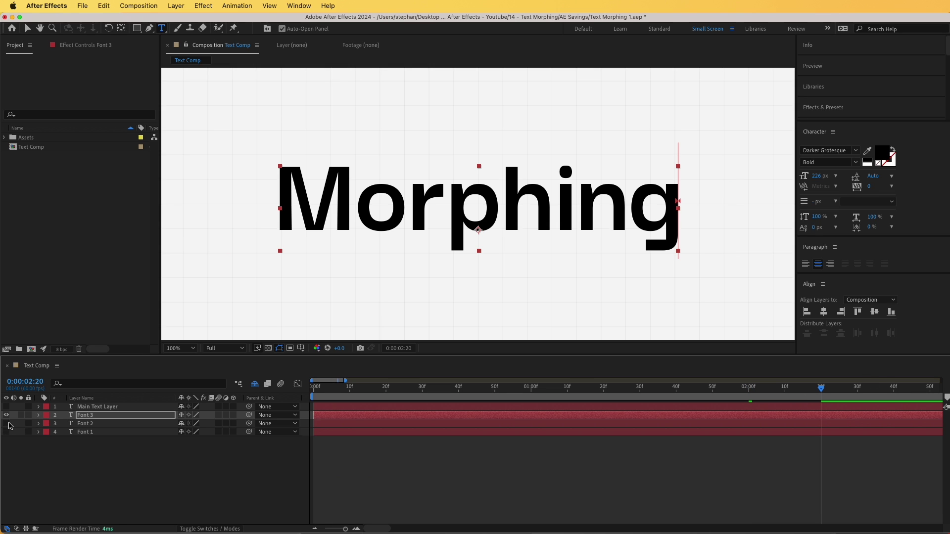
click(5, 436)
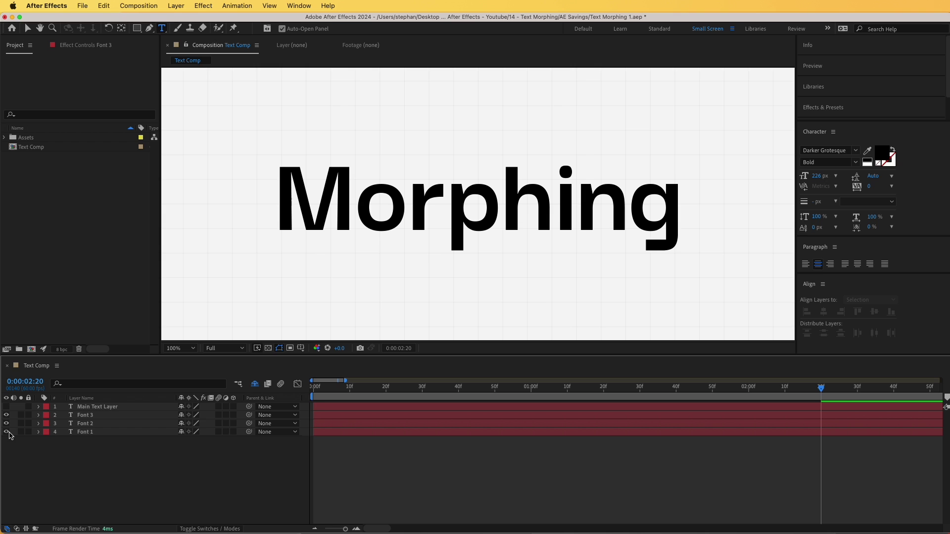
key(space)
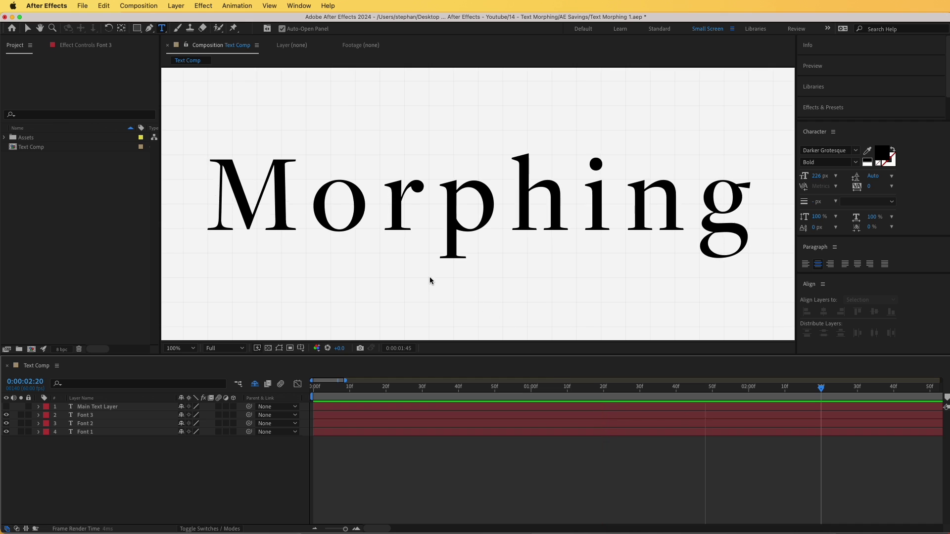
Step: At 0:00:02:10, replace the Main Text Layer's text with "Texting" and again with "Type your text", and preview the morph
click(124, 416)
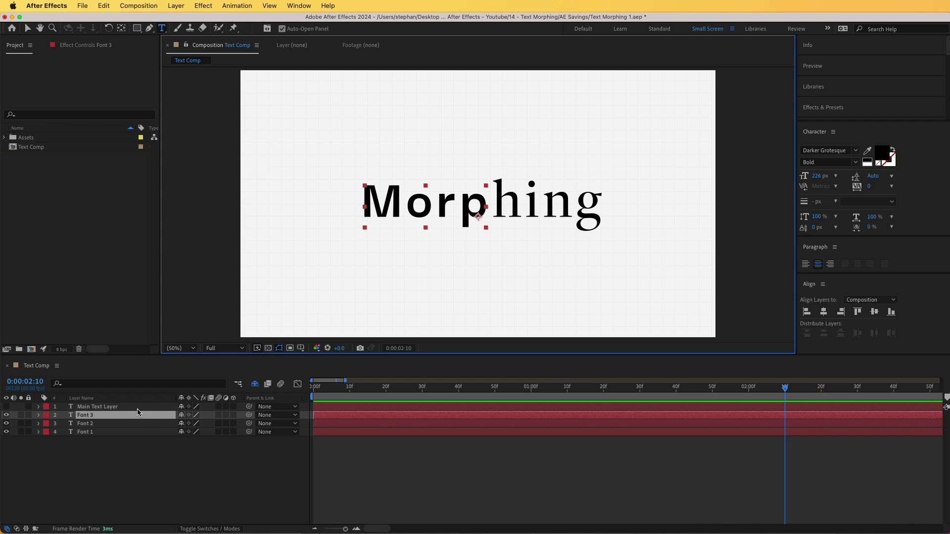
click(98, 408)
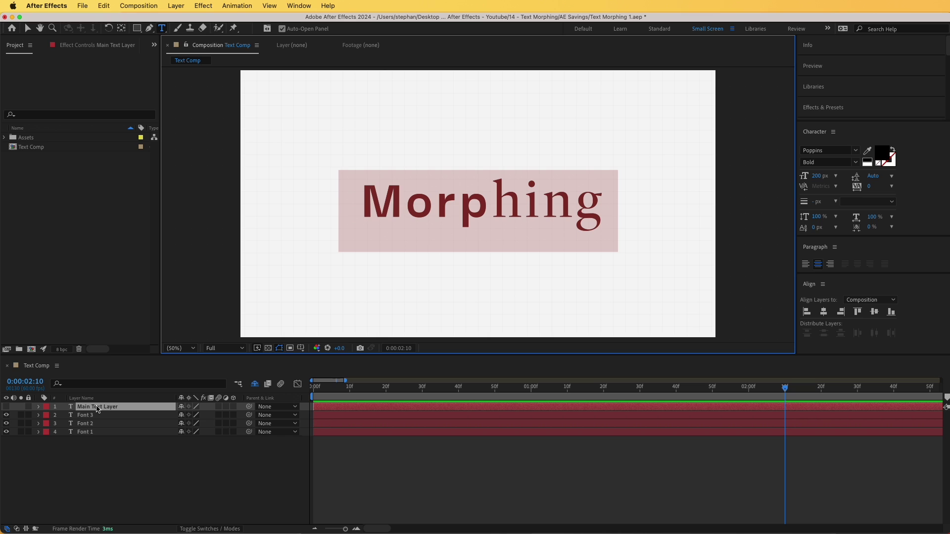
text(Texting)
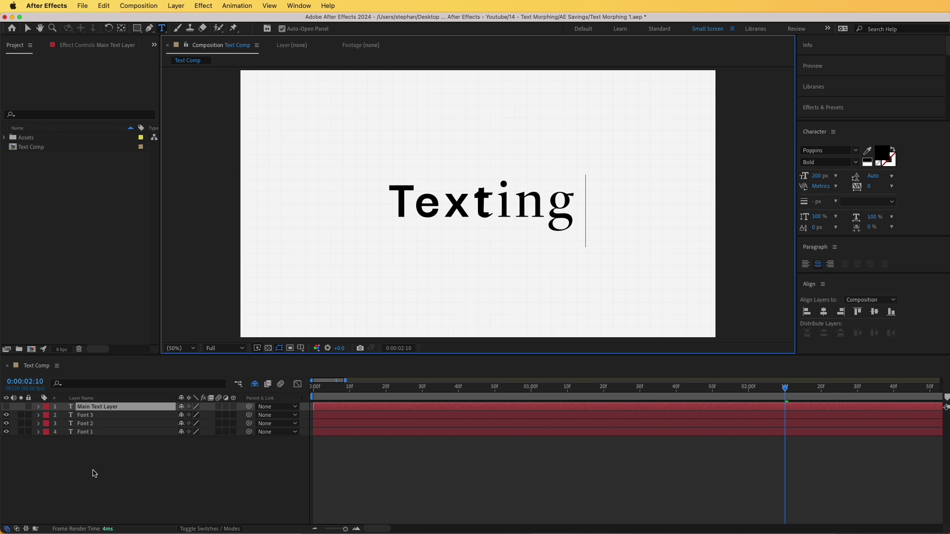
click(94, 473)
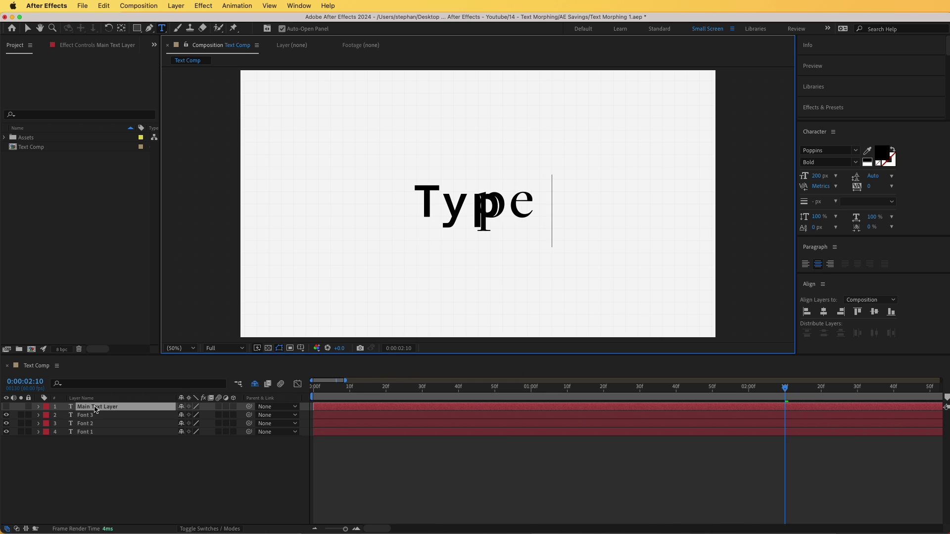
click(88, 478)
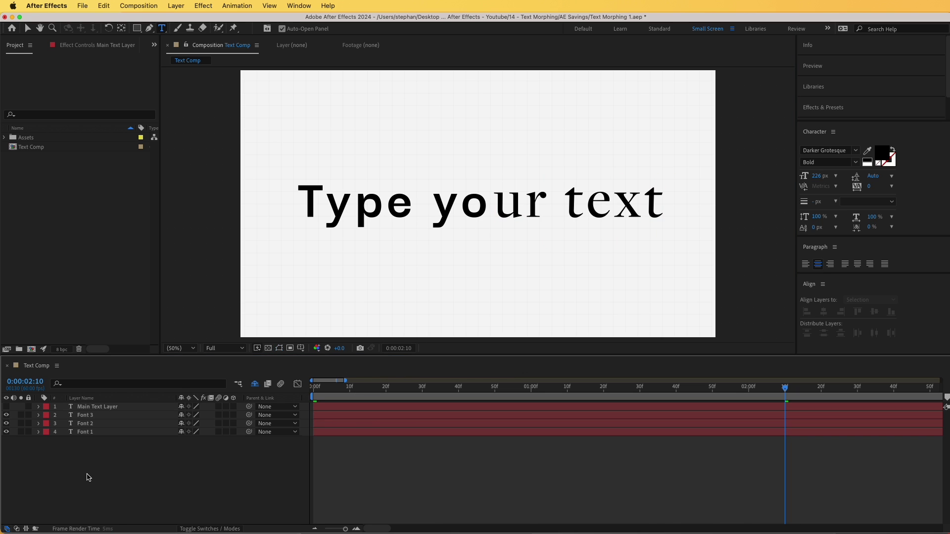
key(space)
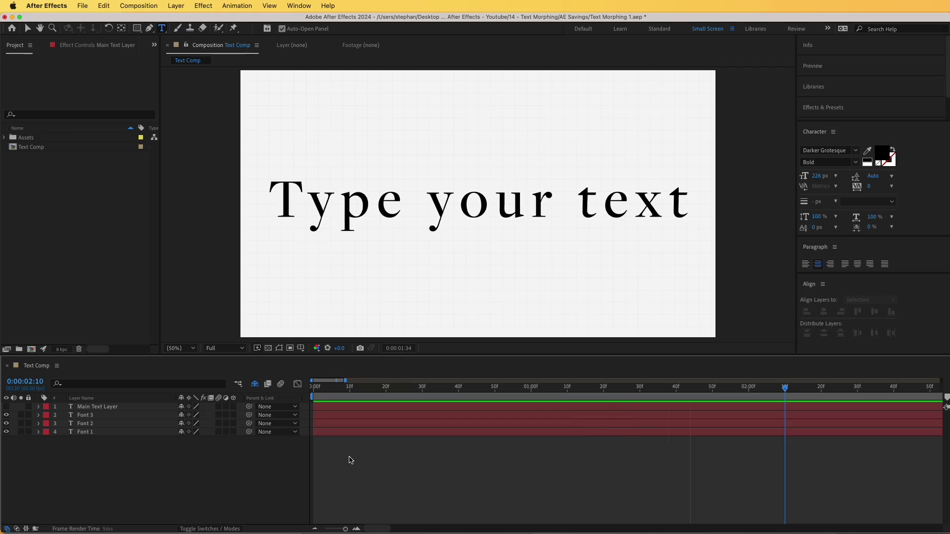